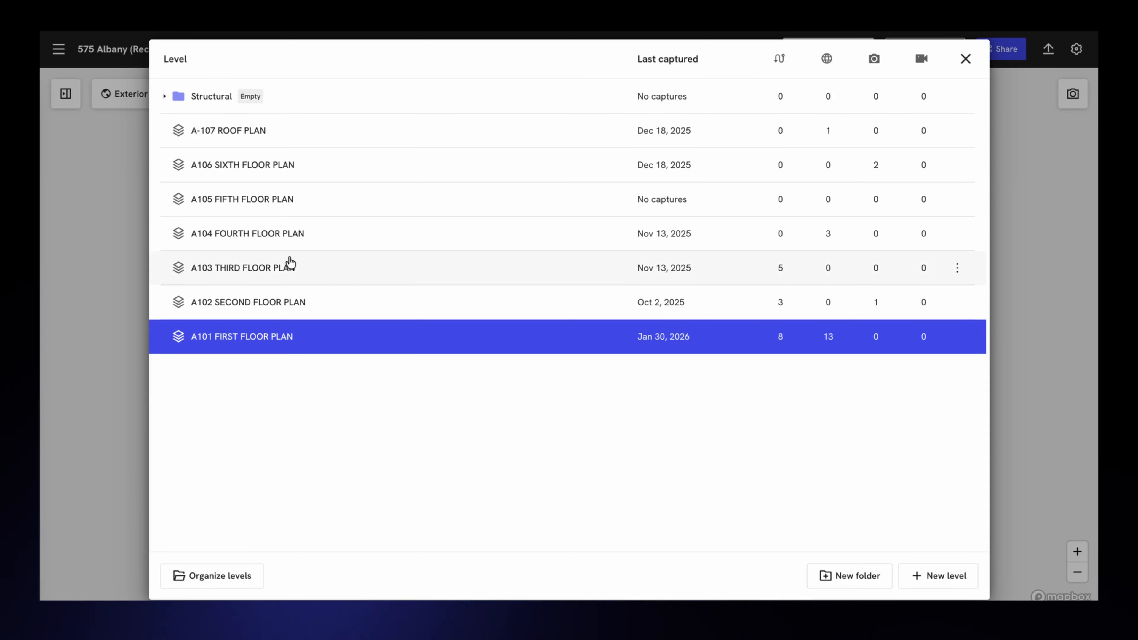
Step: Create a new level folder titled Architectural and dismiss the notification
{"action": "left_click", "coordinate": [858, 582]}
{"action": "left_click", "coordinate": [512, 314]}
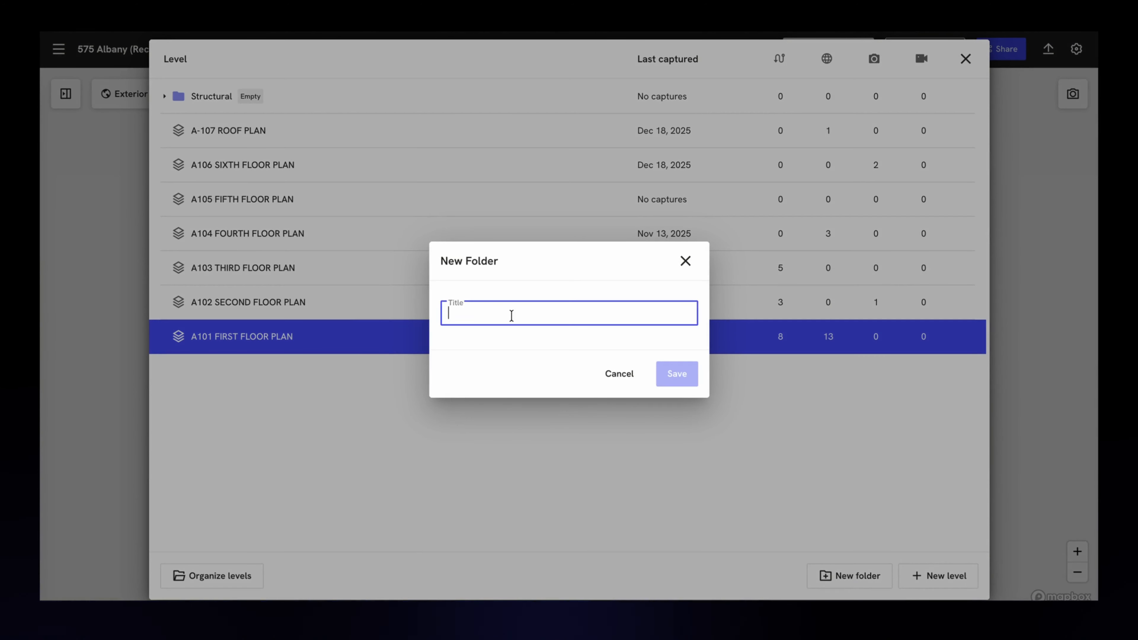
{"action": "type", "text": "Architectural"}
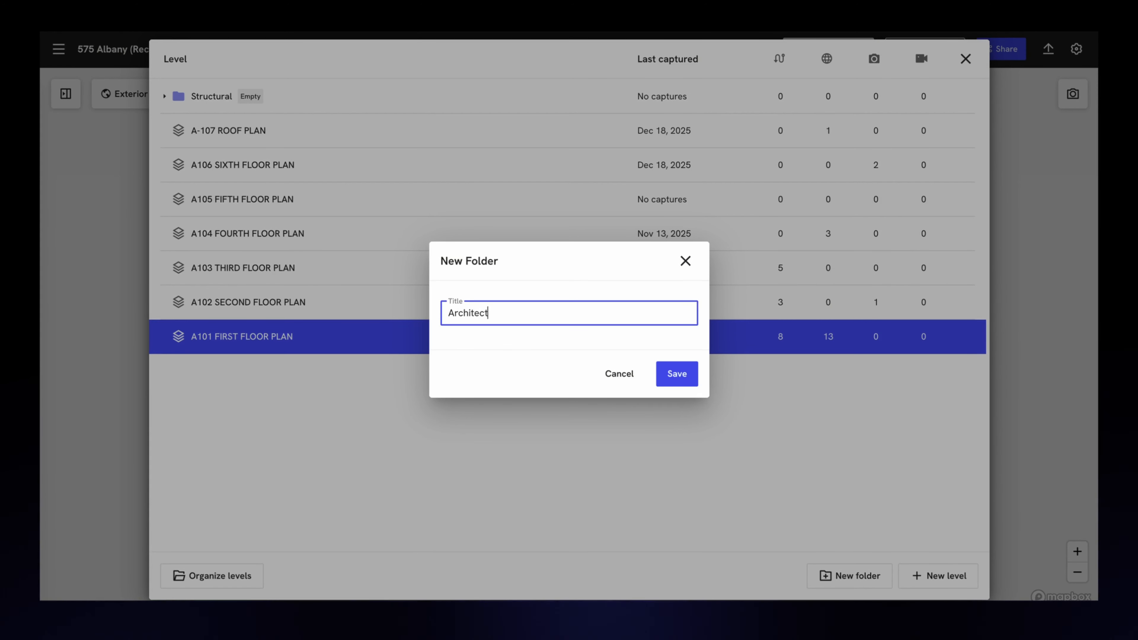
{"action": "left_click", "coordinate": [672, 379]}
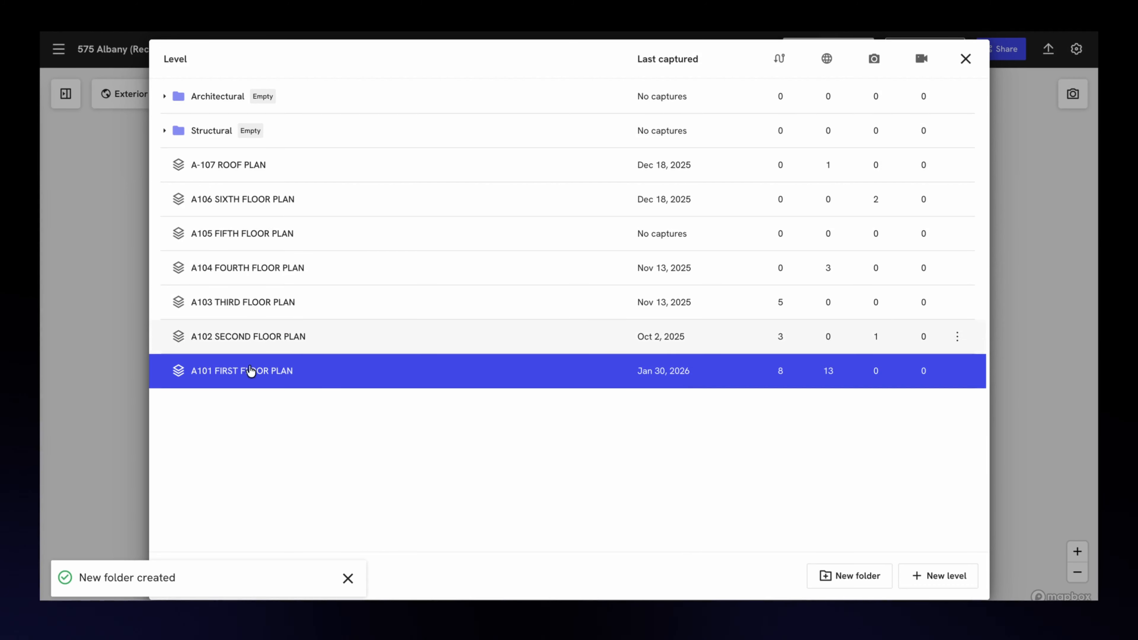
{"action": "left_click", "coordinate": [348, 579]}
Step: Start organizing the levels and move A-107 ROOF PLAN into the Architectural folder
{"action": "left_click", "coordinate": [253, 578]}
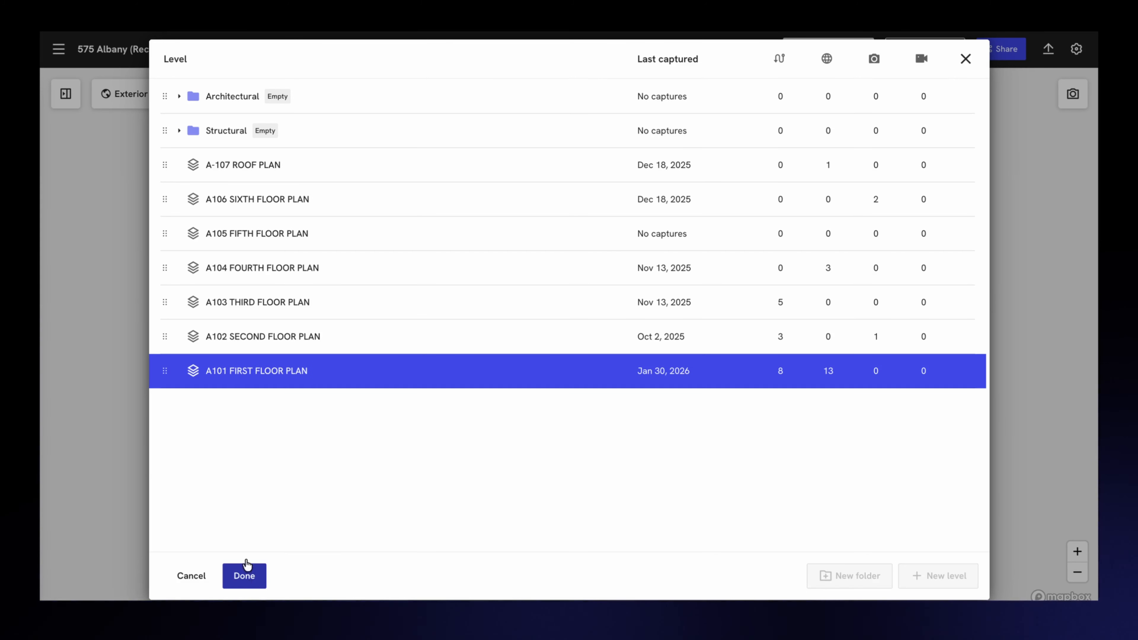
{"action": "left_click_drag", "start_coordinate": [231, 177], "coordinate": [231, 145]}
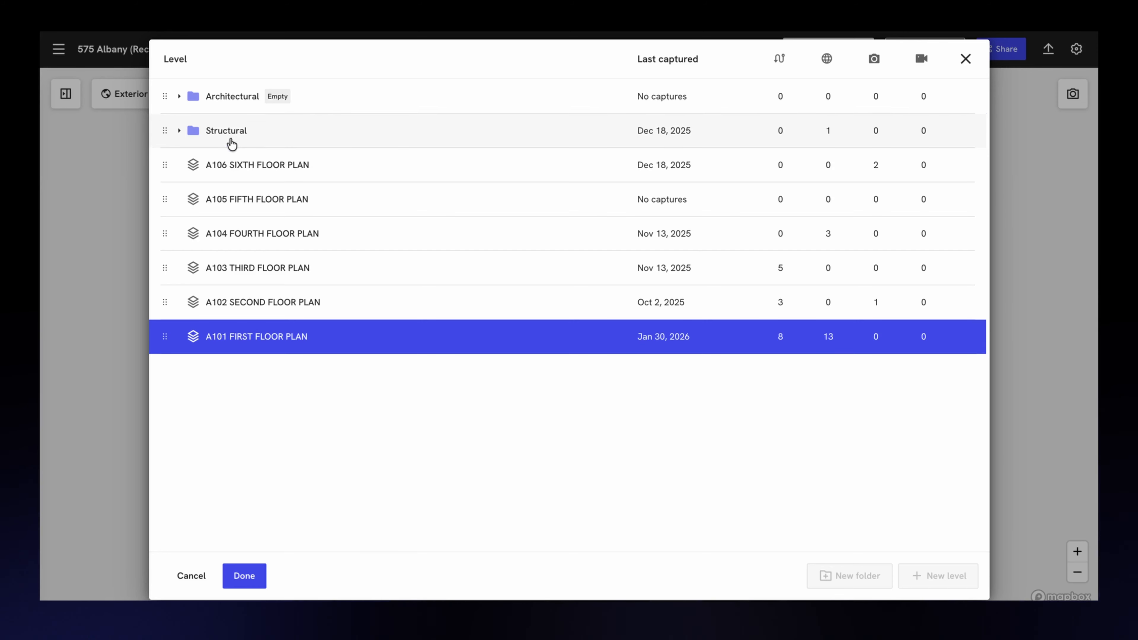
{"action": "left_click", "coordinate": [180, 131]}
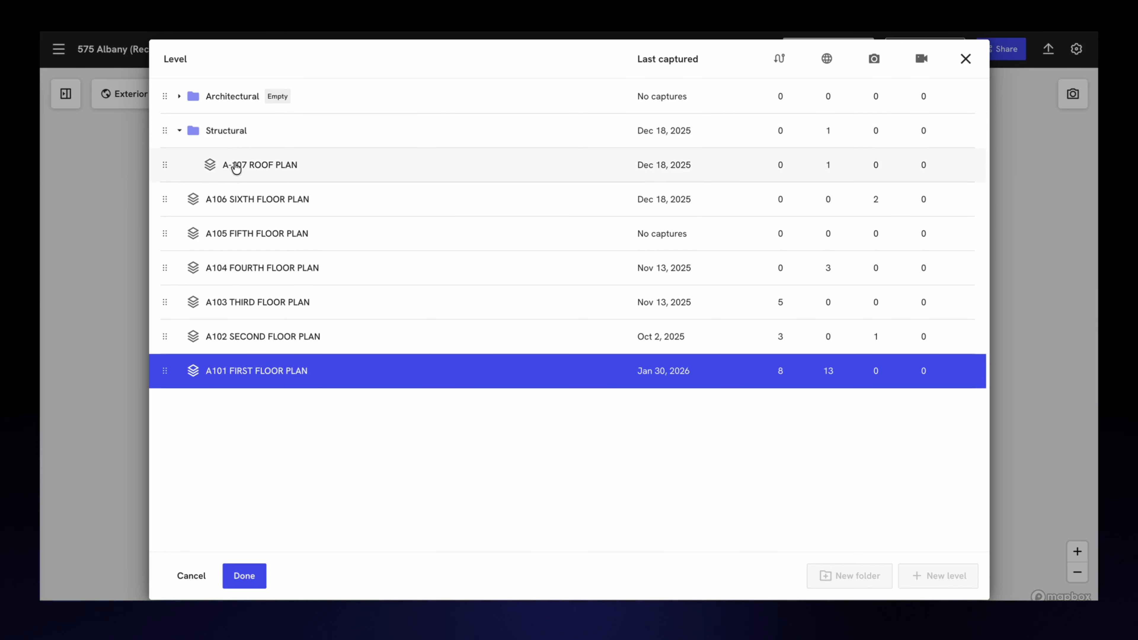
{"action": "left_click_drag", "start_coordinate": [242, 169], "coordinate": [238, 102]}
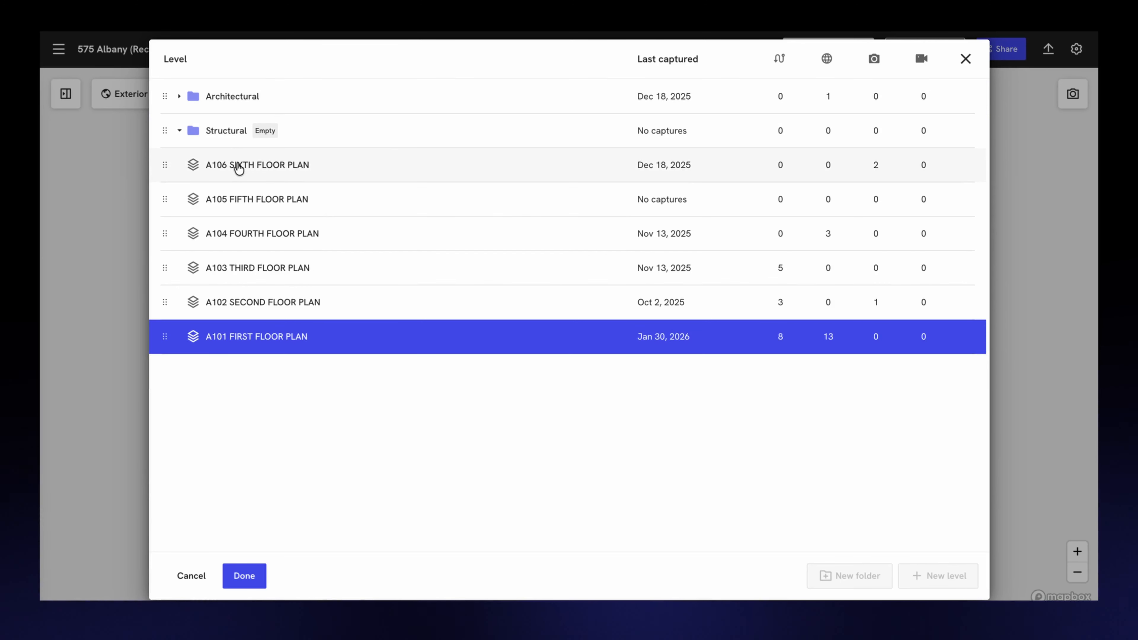
Step: Move the A106 through A101 floor plans into the Architectural folder and finish organizing the levels
{"action": "left_click_drag", "start_coordinate": [237, 164], "coordinate": [237, 101]}
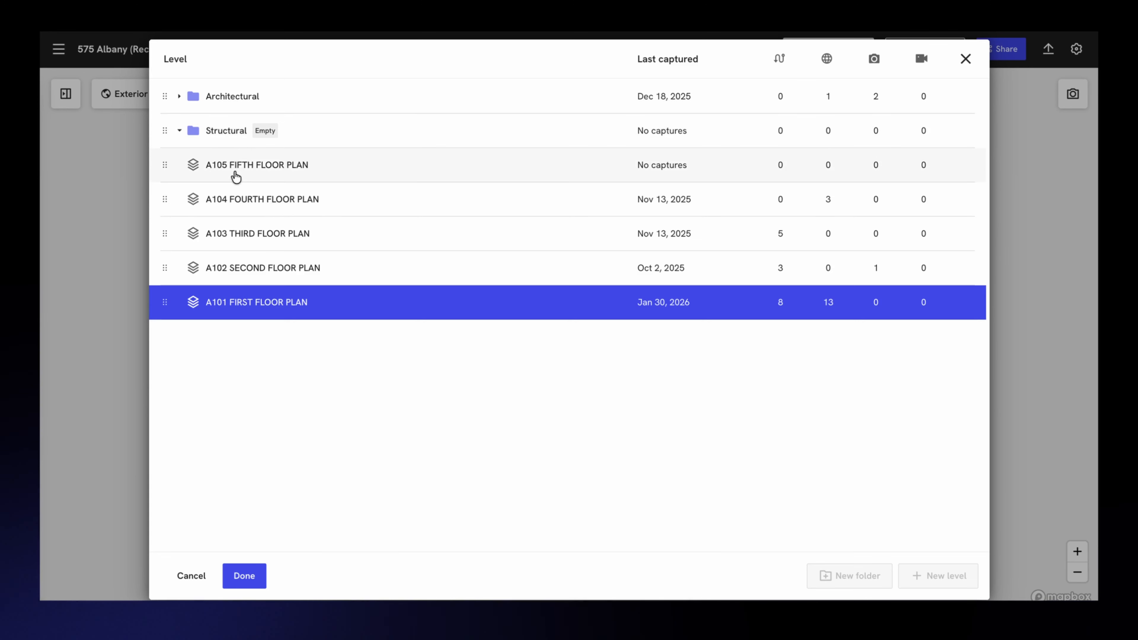
{"action": "left_click_drag", "start_coordinate": [236, 177], "coordinate": [236, 103]}
{"action": "left_click_drag", "start_coordinate": [236, 179], "coordinate": [238, 92]}
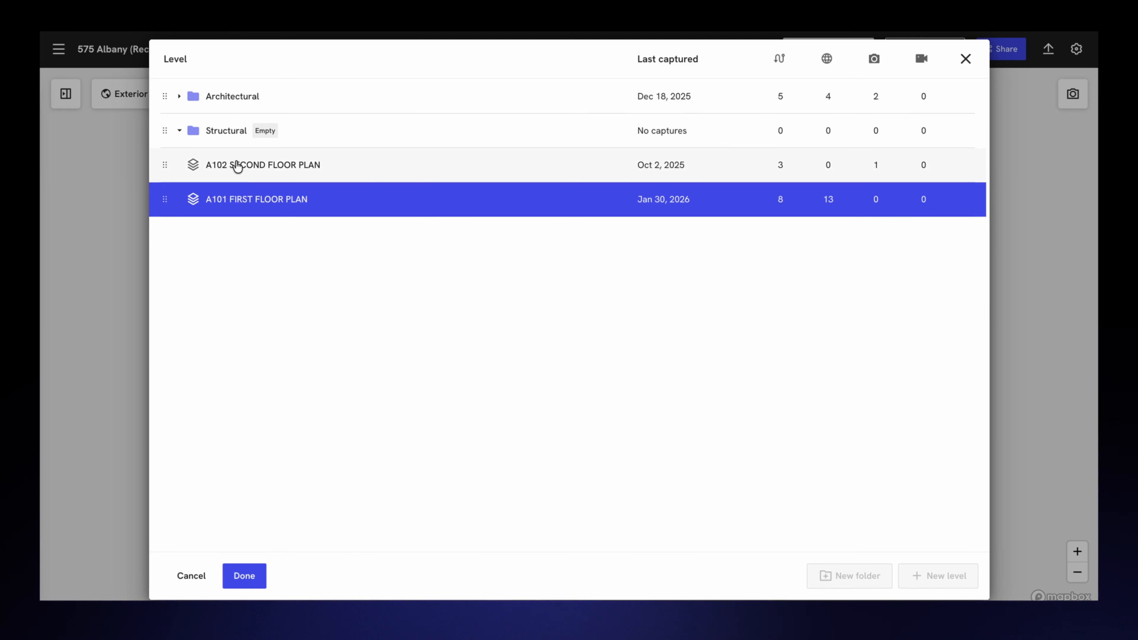
{"action": "left_click_drag", "start_coordinate": [236, 165], "coordinate": [236, 100]}
{"action": "left_click_drag", "start_coordinate": [230, 171], "coordinate": [229, 104]}
{"action": "left_click", "coordinate": [244, 578]}
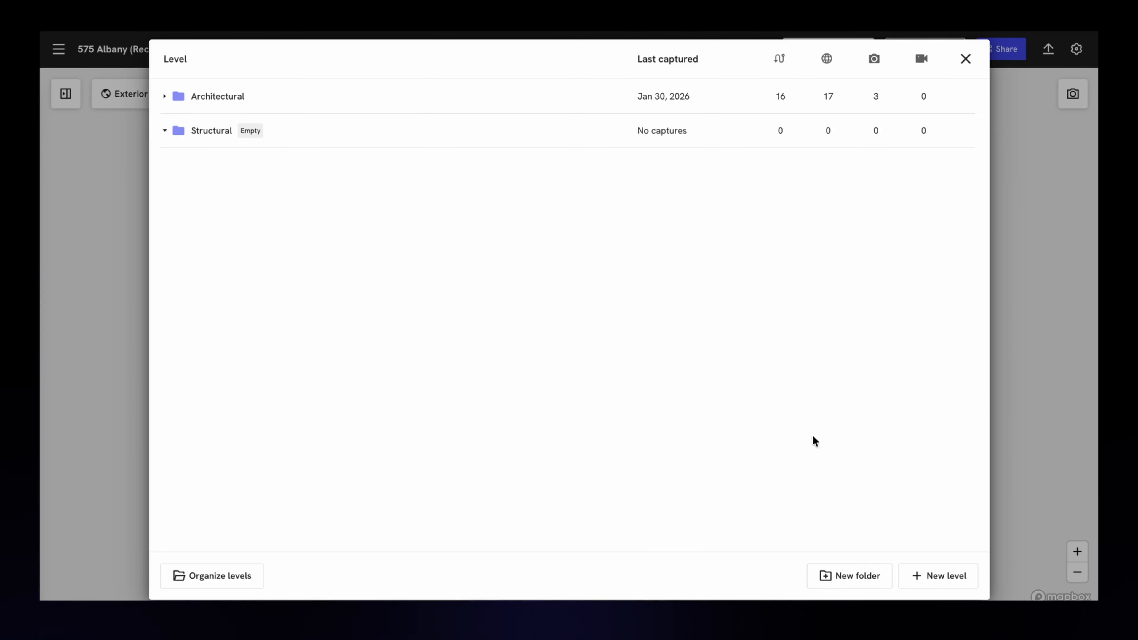
Step: Start a new level with Procore as the drawing source and choose the 575 Albany project
{"action": "left_click", "coordinate": [934, 577]}
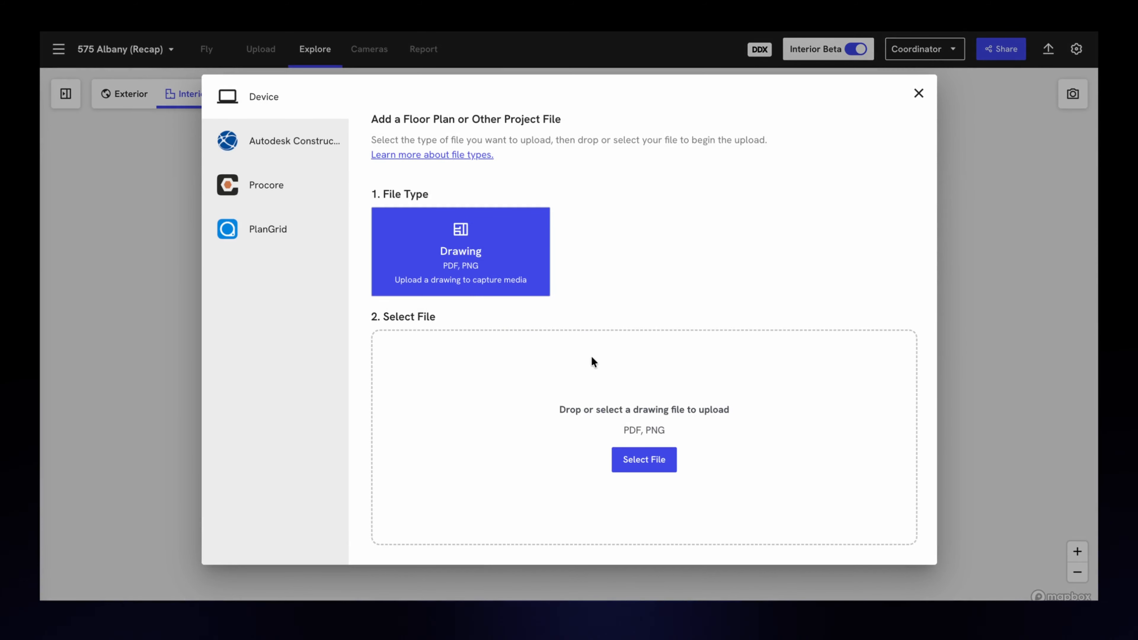
{"action": "left_click", "coordinate": [281, 187]}
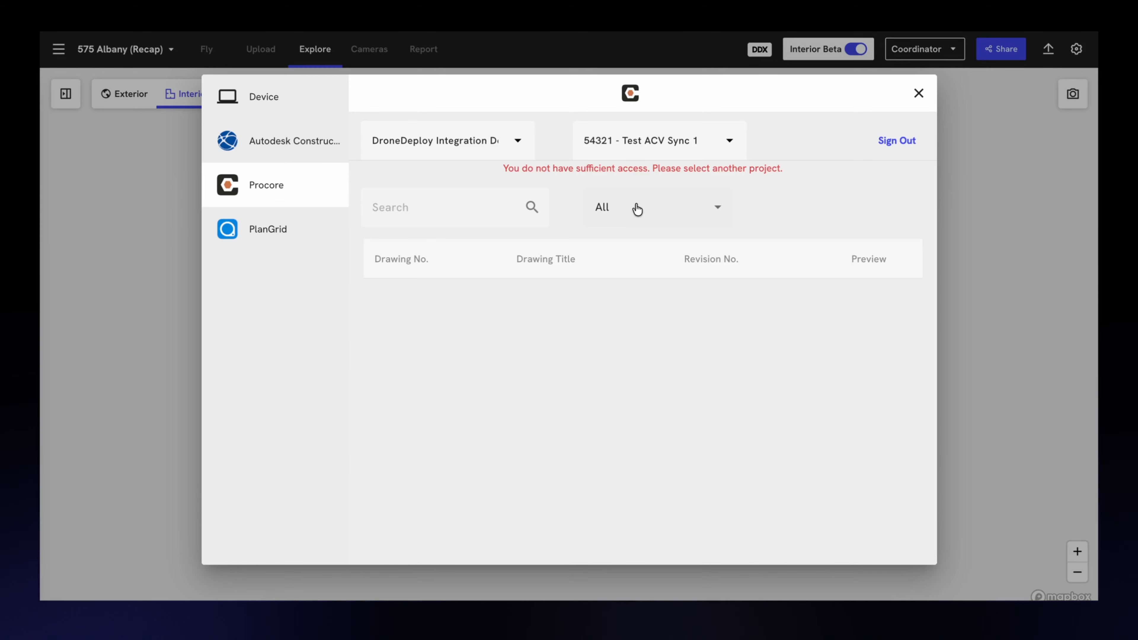
{"action": "left_click", "coordinate": [665, 143]}
{"action": "left_click", "coordinate": [645, 217]}
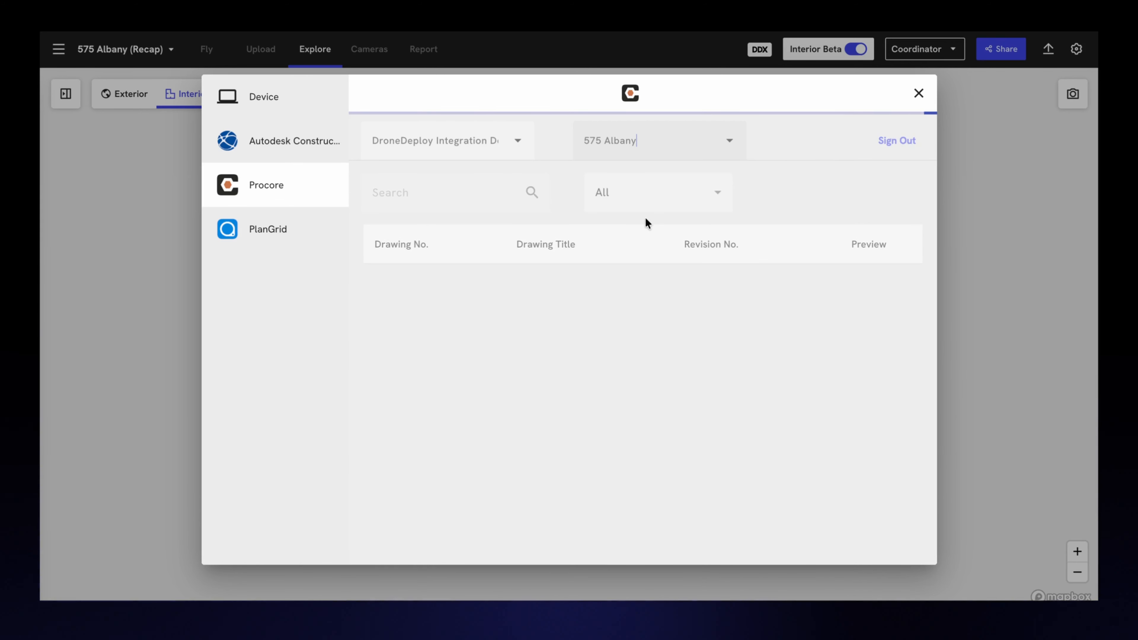
Step: Try to find the structural drawings by searching for "structural" and "s", and clear the search
{"action": "left_click", "coordinate": [425, 190]}
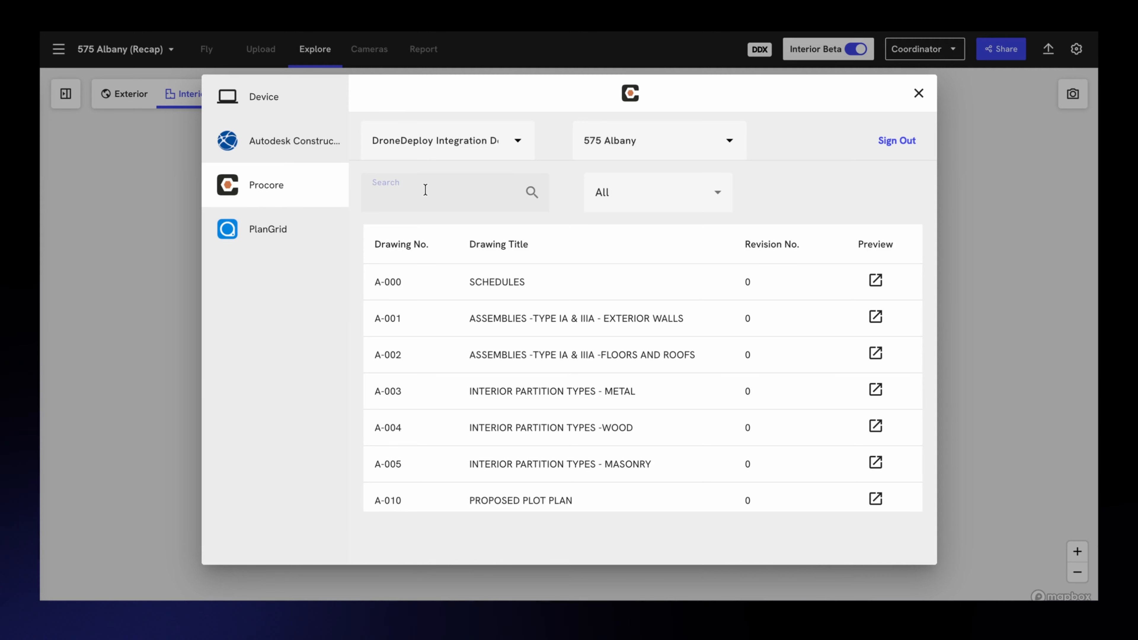
{"action": "type", "text": "structural"}
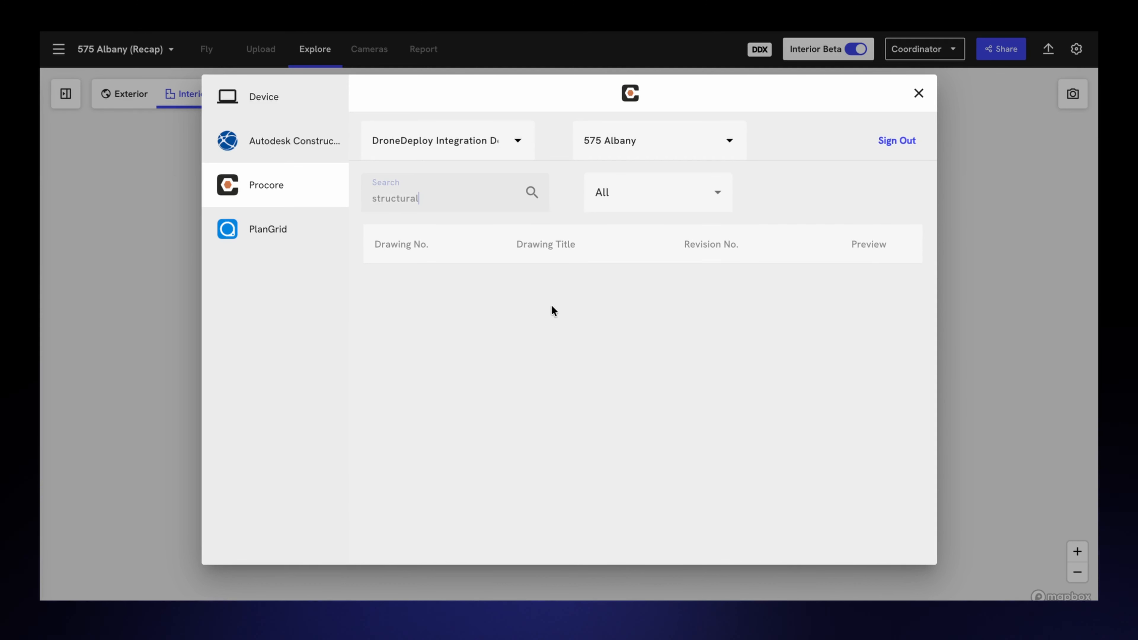
{"action": "left_click_drag", "start_coordinate": [423, 200], "coordinate": [379, 198]}
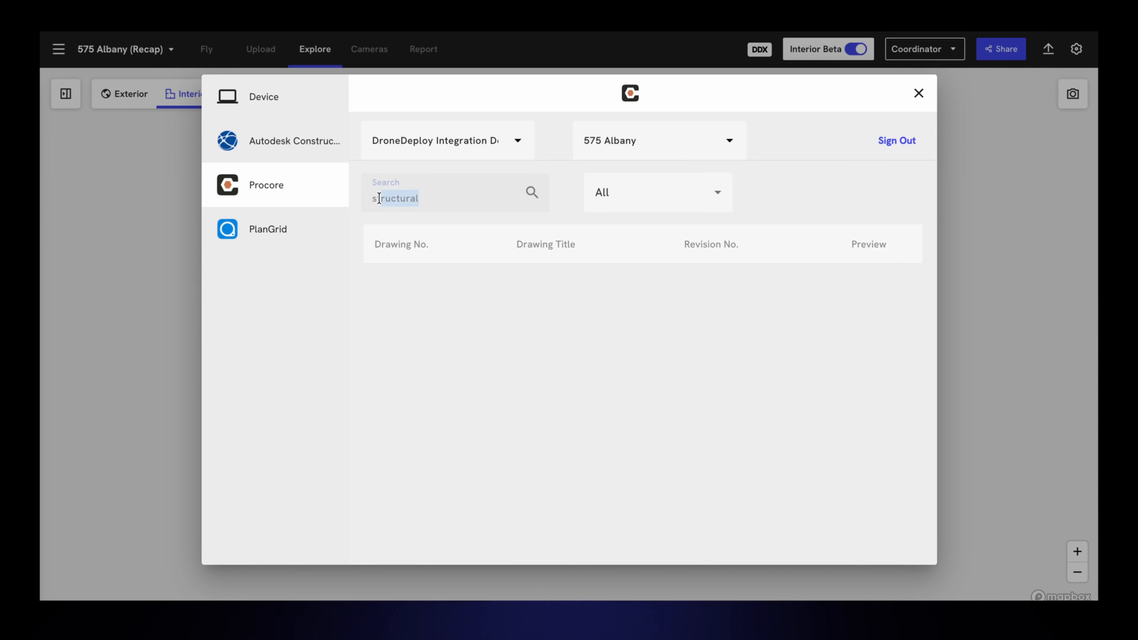
{"action": "type", "text": "t"}
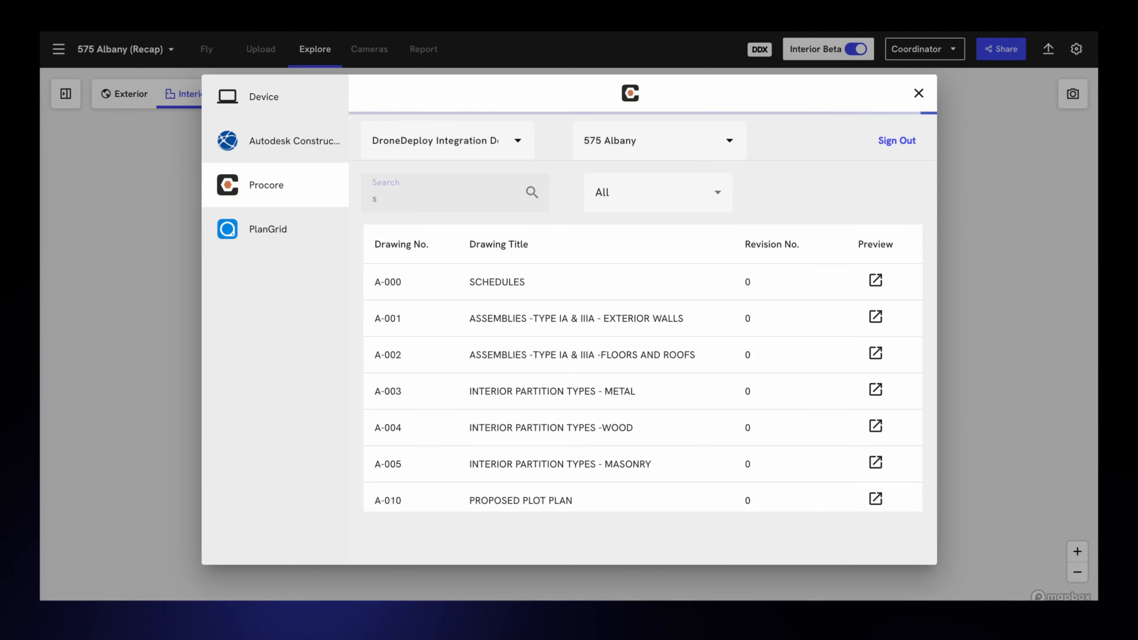
{"action": "scroll", "coordinate": [518, 356], "scroll_direction": "down", "scroll_amount": 15}
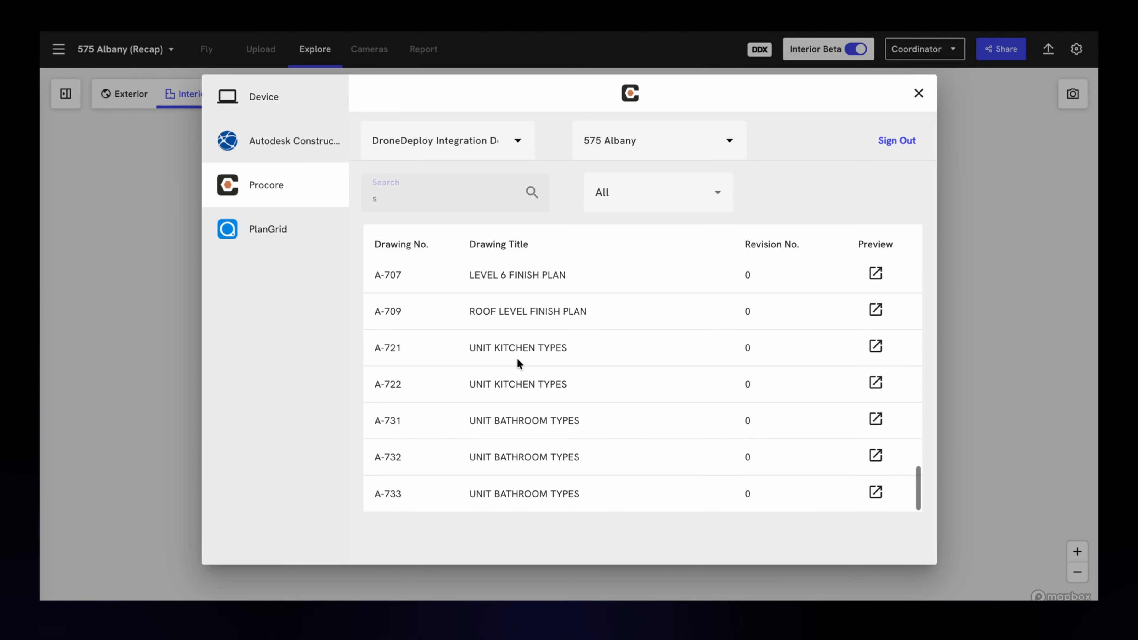
{"action": "key", "text": "BackSpace"}
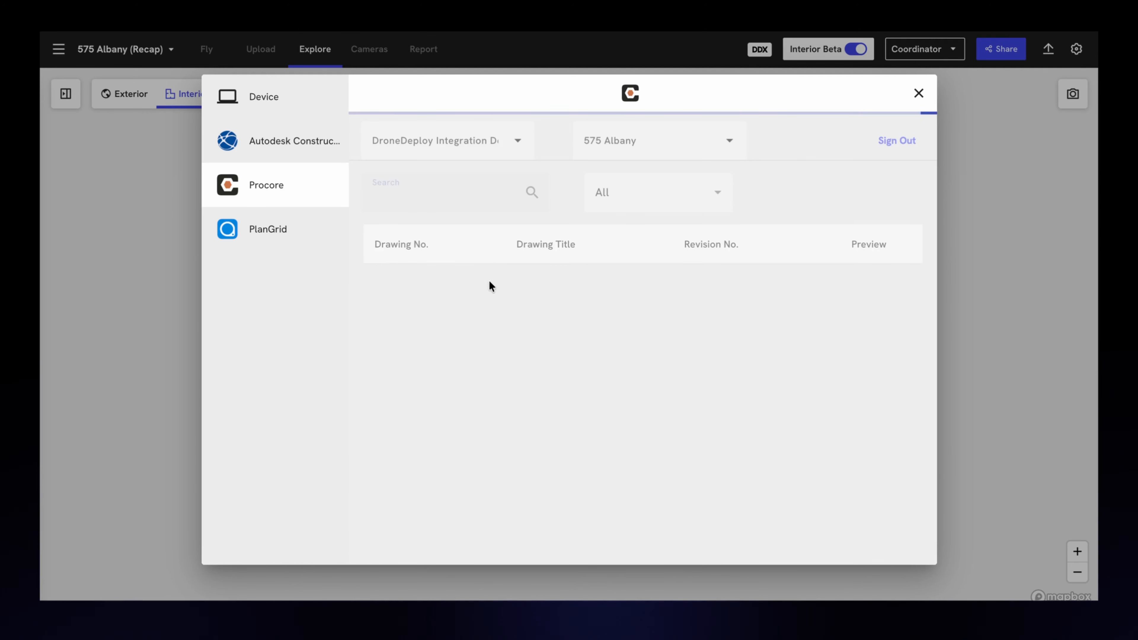
Step: Find drawing S-101A FOUNDATION PLAN in the Procore drawing list and import it
{"action": "scroll", "coordinate": [542, 290], "scroll_direction": "down", "scroll_amount": 15}
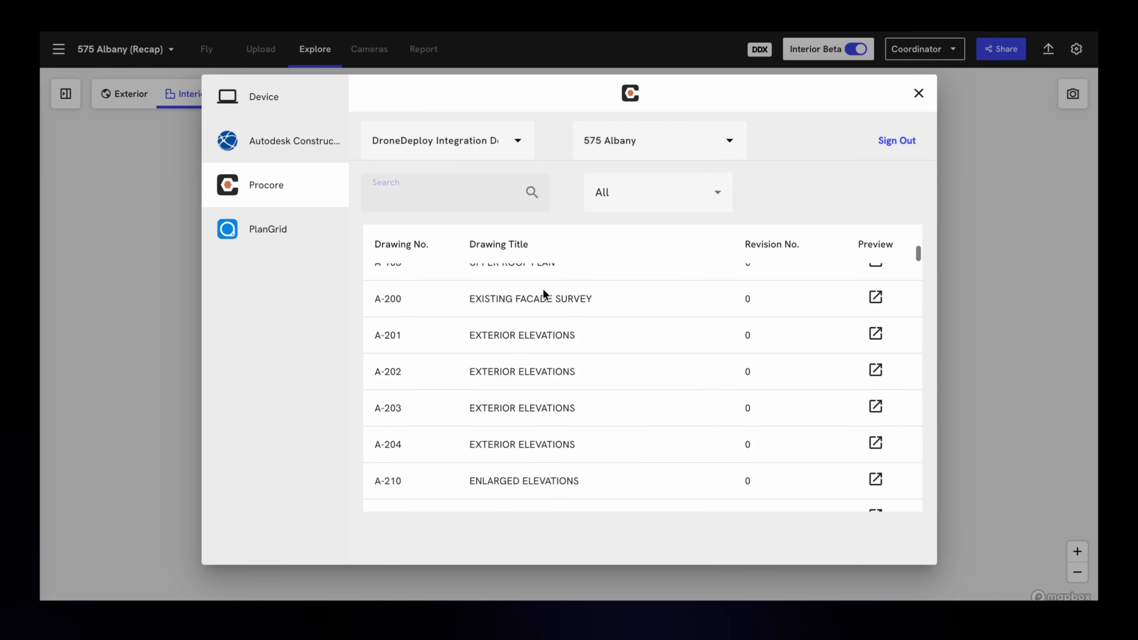
{"action": "scroll", "coordinate": [543, 290], "scroll_direction": "down", "scroll_amount": 20}
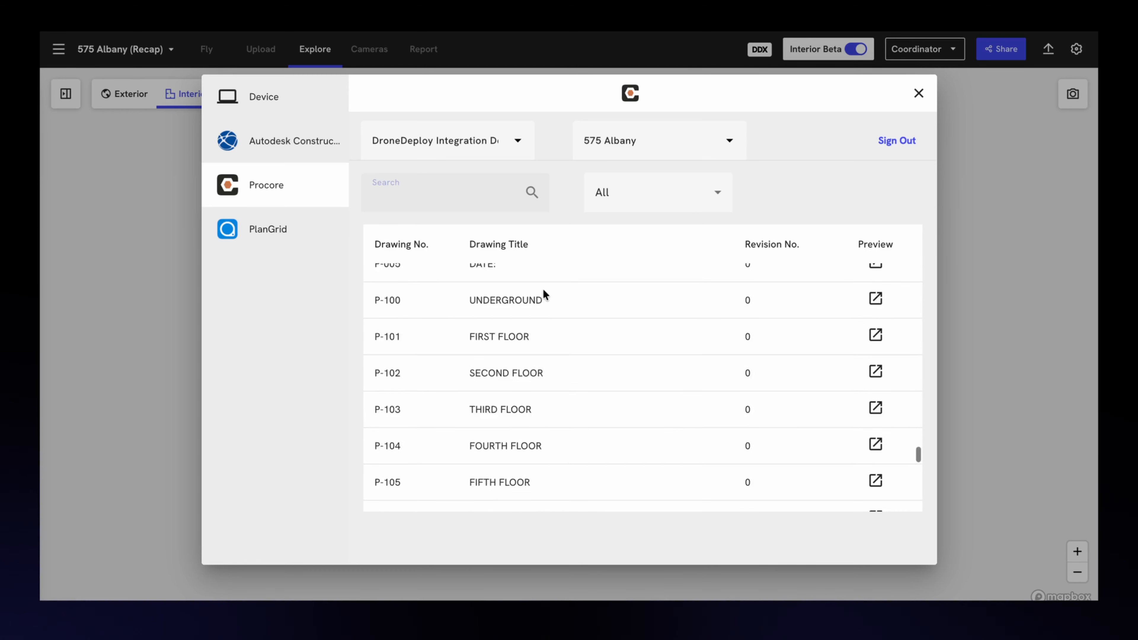
{"action": "scroll", "coordinate": [543, 290], "scroll_direction": "up", "scroll_amount": 5}
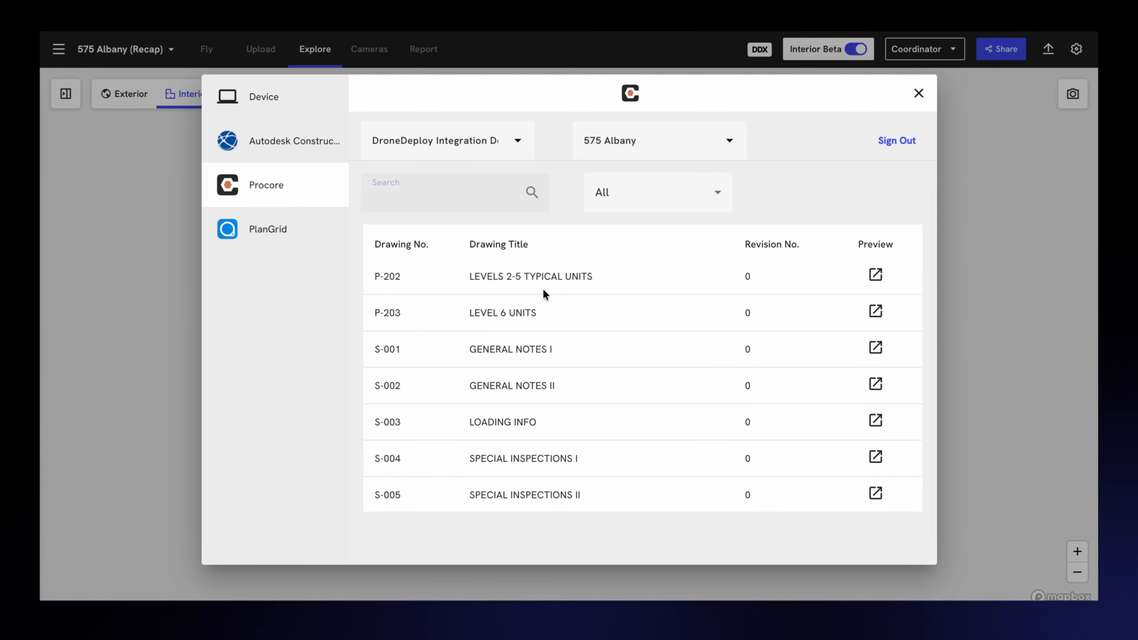
{"action": "scroll", "coordinate": [544, 293], "scroll_direction": "down", "scroll_amount": 3}
{"action": "scroll", "coordinate": [544, 293], "scroll_direction": "down", "scroll_amount": 3}
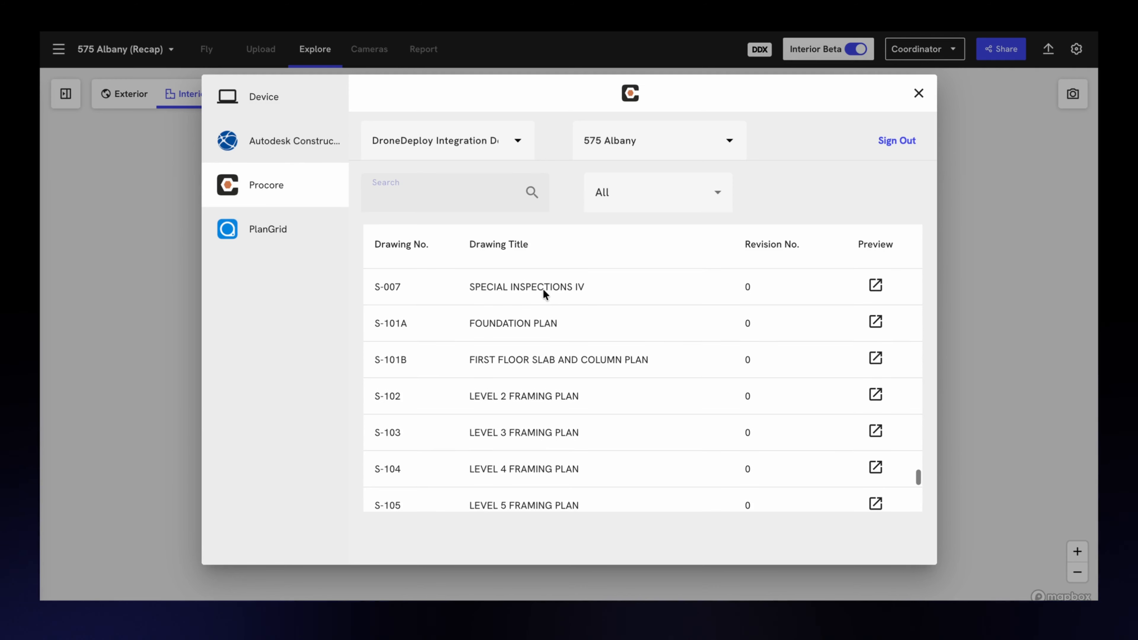
{"action": "left_click", "coordinate": [432, 331]}
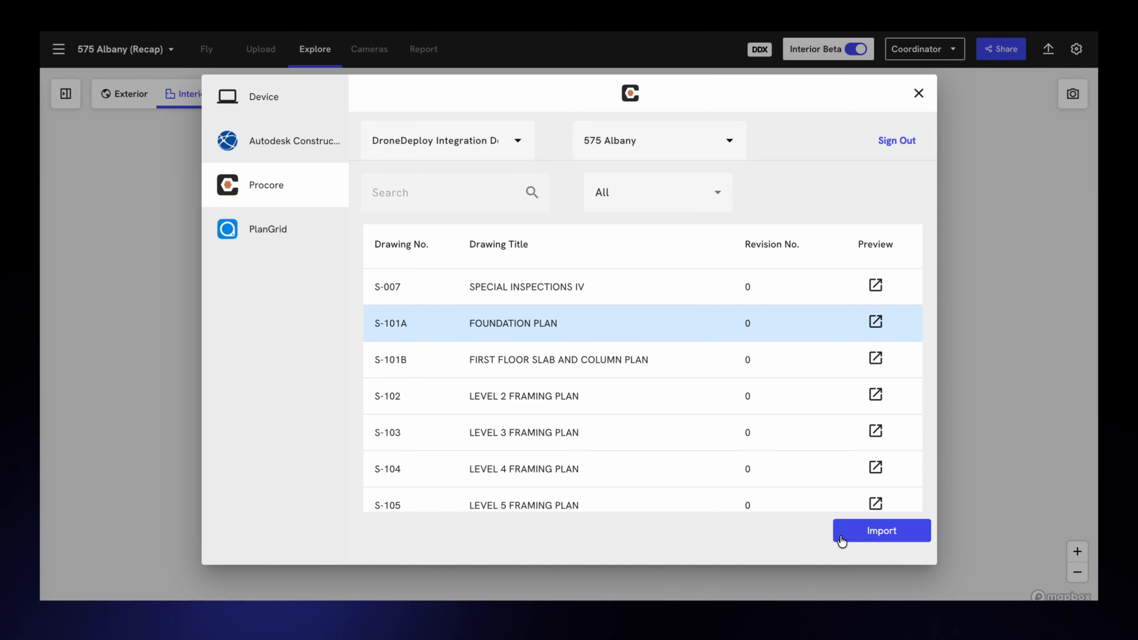
{"action": "left_click", "coordinate": [858, 538]}
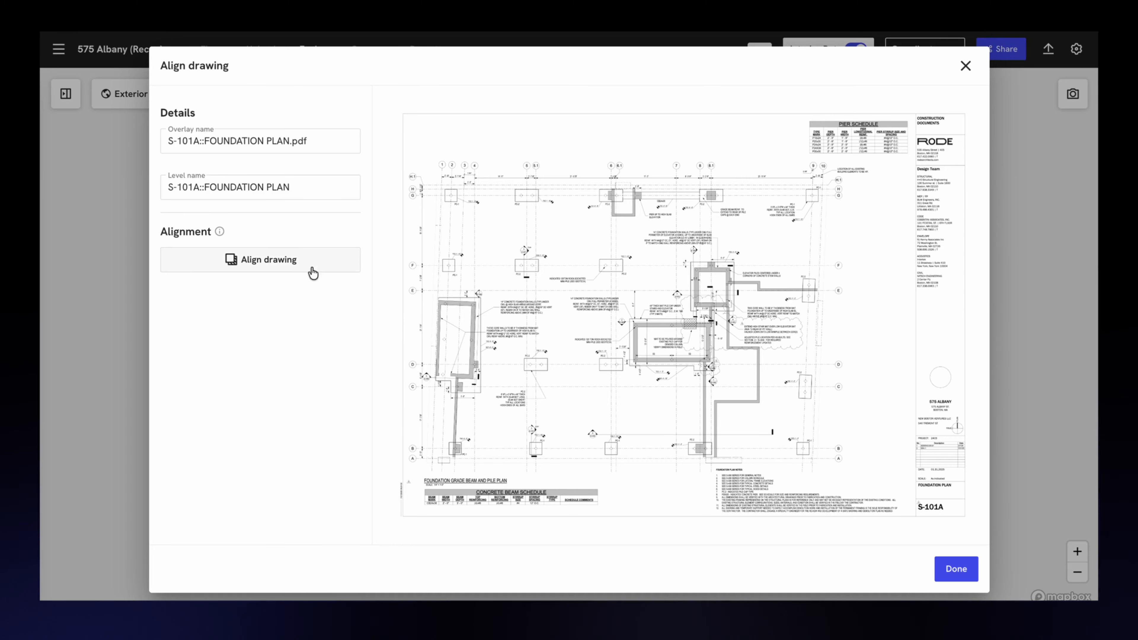
Step: Start aligning the foundation plan, placing marker 1 near its lower-left pier and marker 2 at its upper-right pier
{"action": "left_click", "coordinate": [276, 265]}
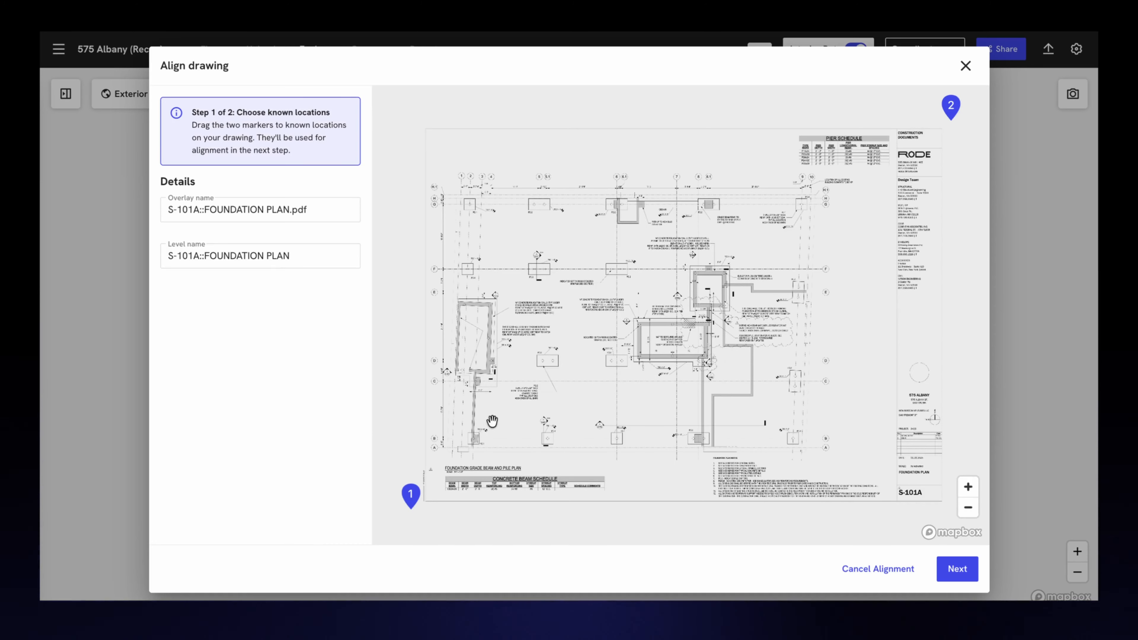
{"action": "mouse_move", "coordinate": [415, 500]}
{"action": "left_mouse_down"}
{"action": "mouse_move", "coordinate": [477, 450]}
{"action": "mouse_move", "coordinate": [476, 434]}
{"action": "left_mouse_up"}
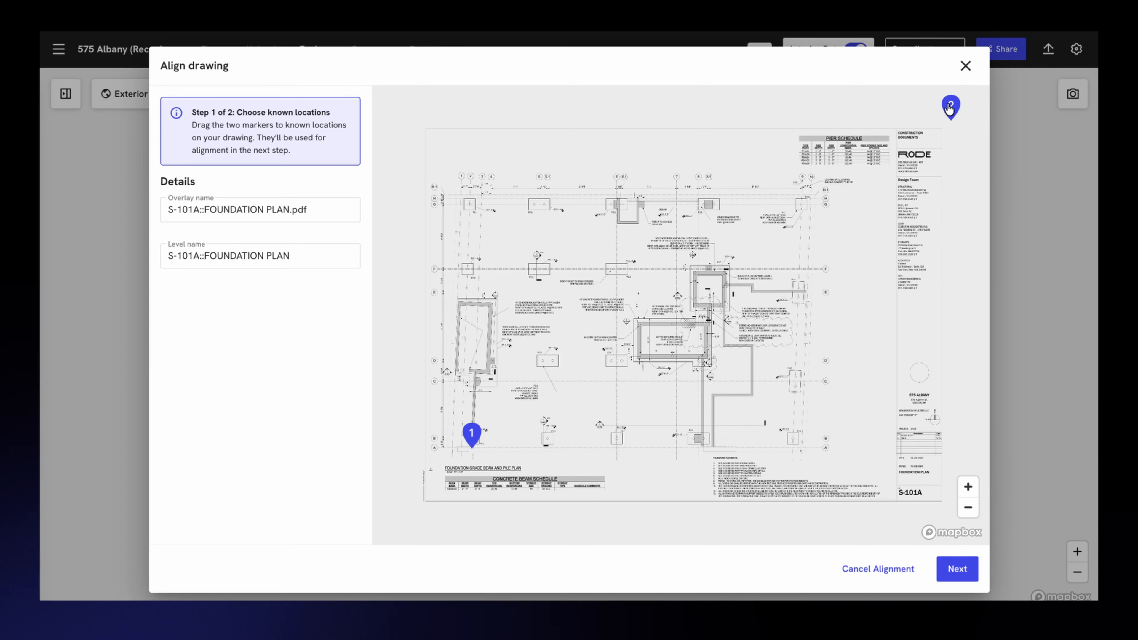
{"action": "mouse_move", "coordinate": [949, 108]}
{"action": "left_mouse_down"}
{"action": "mouse_move", "coordinate": [808, 181]}
{"action": "mouse_move", "coordinate": [790, 213]}
{"action": "mouse_move", "coordinate": [817, 193]}
{"action": "mouse_move", "coordinate": [809, 187]}
{"action": "left_mouse_up"}
{"action": "scroll", "coordinate": [809, 188], "scroll_direction": "up", "scroll_amount": 10}
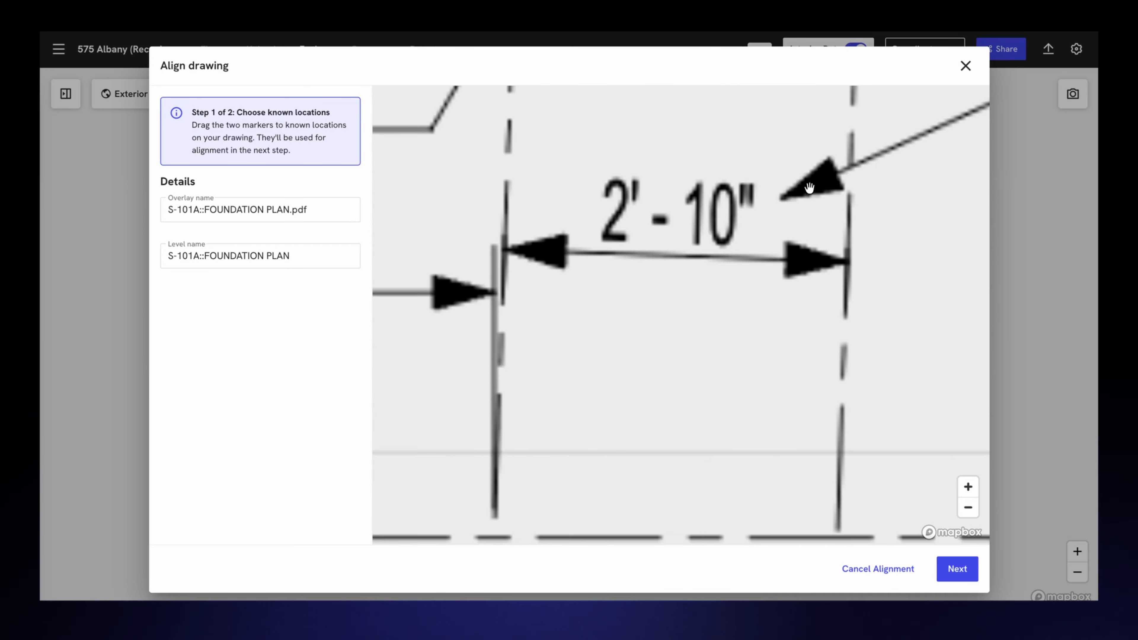
{"action": "scroll", "coordinate": [809, 187], "scroll_direction": "down", "scroll_amount": 10}
{"action": "left_click_drag", "start_coordinate": [777, 357], "coordinate": [773, 339]}
{"action": "scroll", "coordinate": [806, 300], "scroll_direction": "down", "scroll_amount": 10}
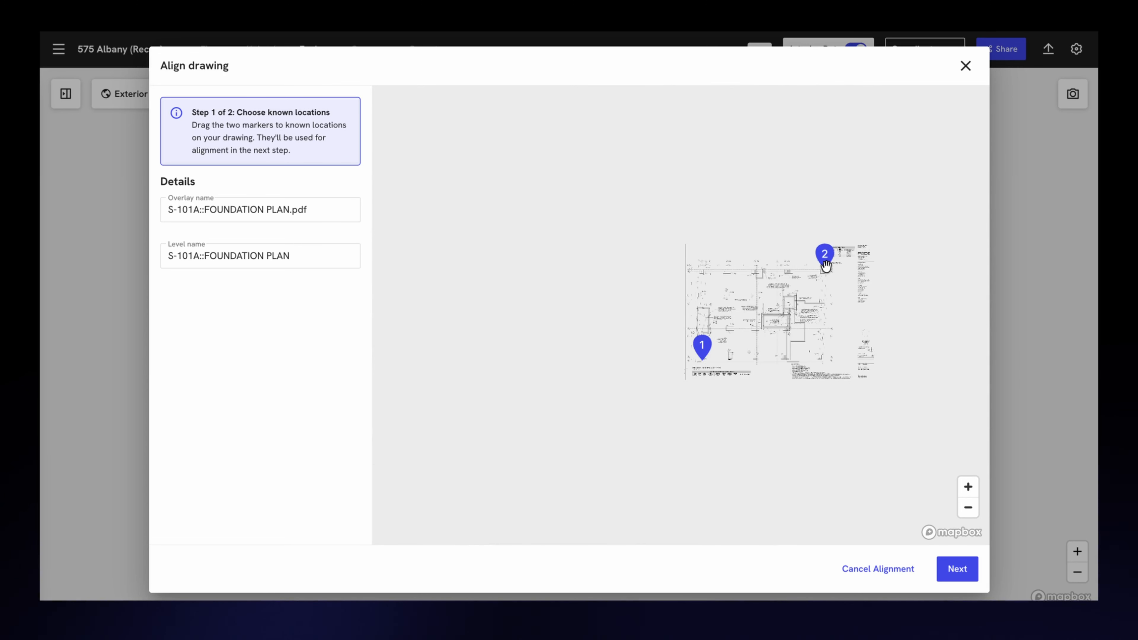
Step: Refine marker 1 onto the lower-left corner of the PC-1 pier outline at grid B and proceed to placing the drawing
{"action": "scroll", "coordinate": [690, 251], "scroll_direction": "up", "scroll_amount": 8}
{"action": "scroll", "coordinate": [680, 239], "scroll_direction": "up", "scroll_amount": 5}
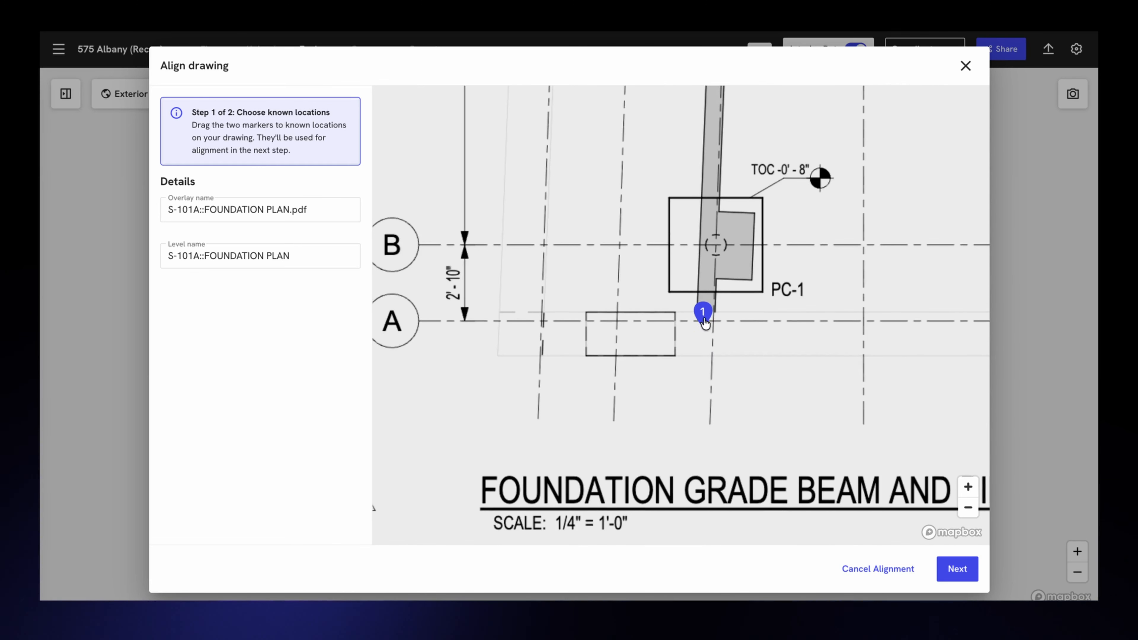
{"action": "left_click_drag", "start_coordinate": [704, 310], "coordinate": [671, 281]}
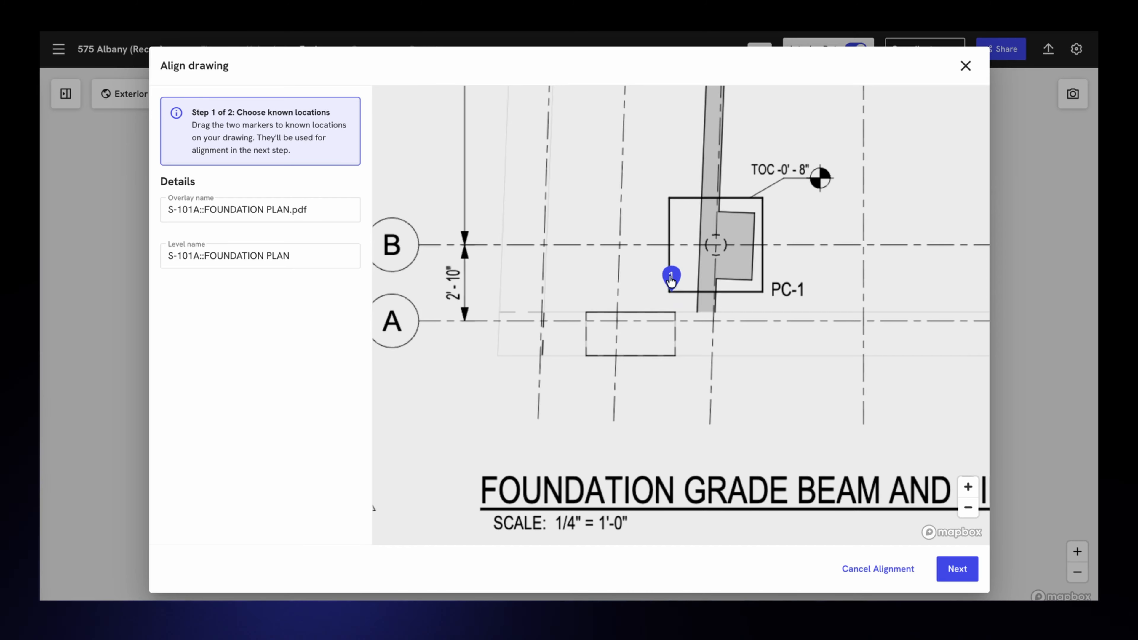
{"action": "scroll", "coordinate": [691, 365], "scroll_direction": "down", "scroll_amount": 3}
{"action": "left_click", "coordinate": [956, 569]}
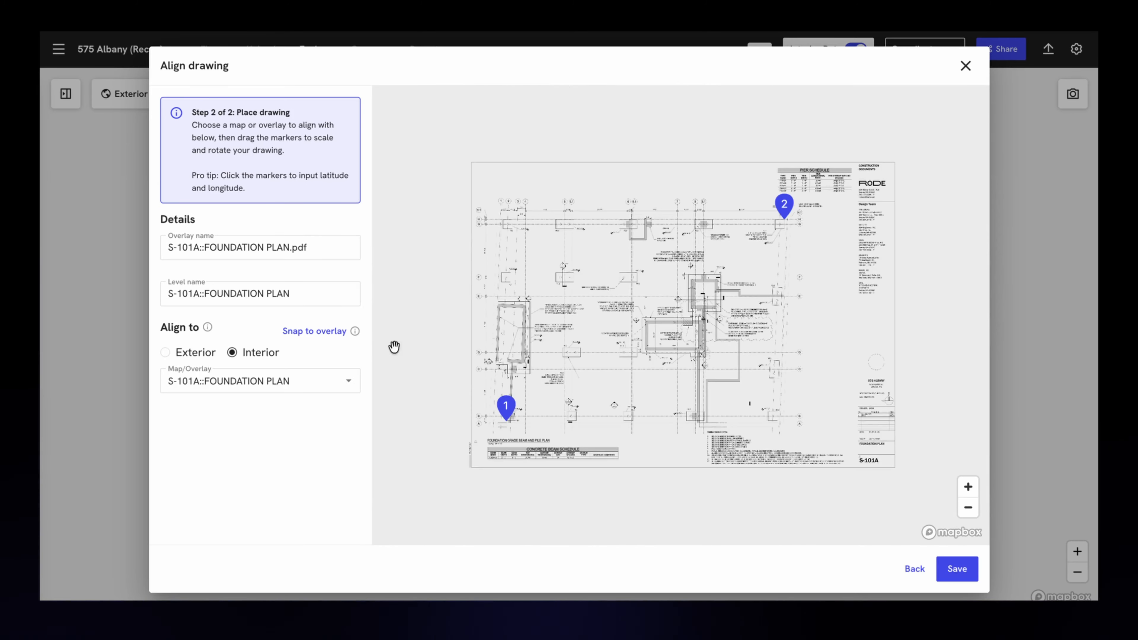
Step: Review the interior overlays available for alignment, then preview the drawing against the exterior site map
{"action": "left_click", "coordinate": [281, 388]}
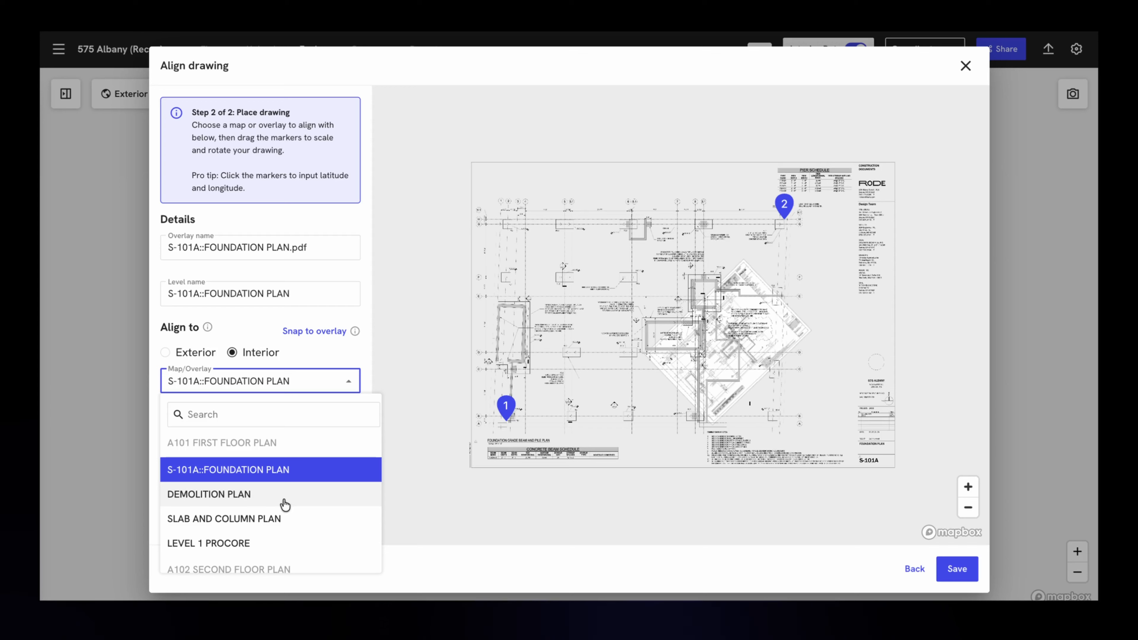
{"action": "scroll", "coordinate": [281, 507], "scroll_direction": "down", "scroll_amount": 4}
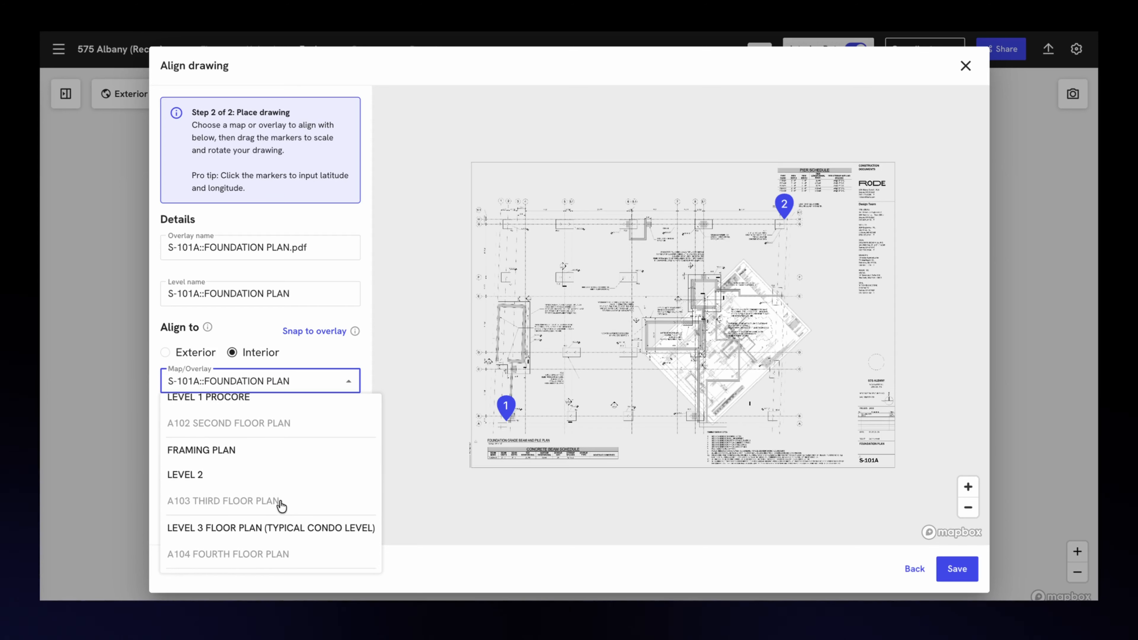
{"action": "scroll", "coordinate": [280, 505], "scroll_direction": "down", "scroll_amount": 5}
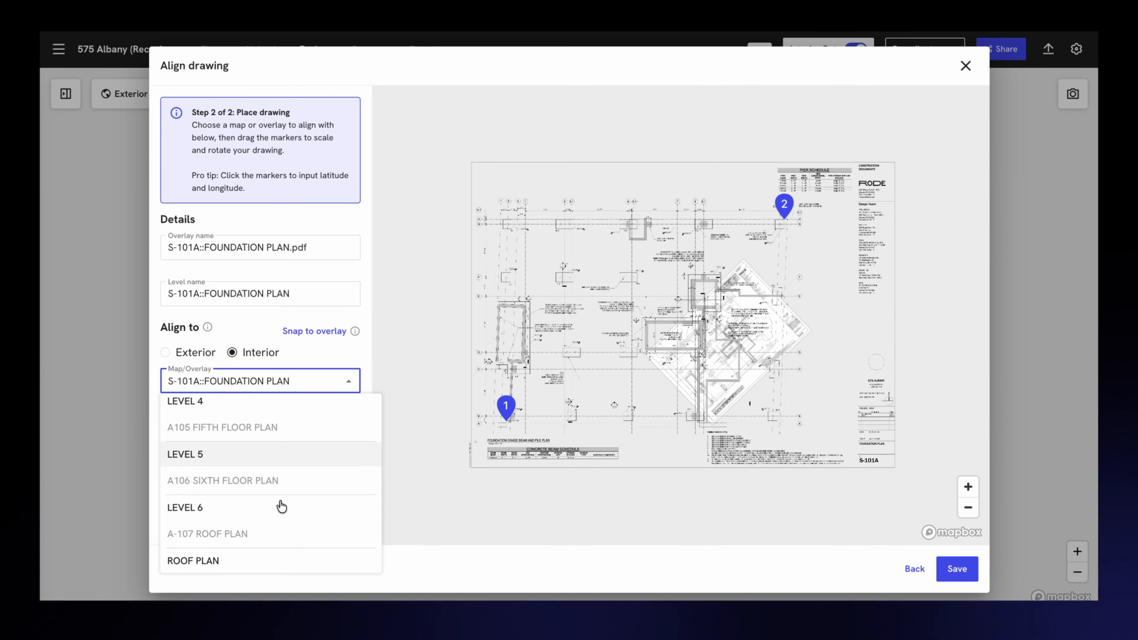
{"action": "scroll", "coordinate": [281, 507], "scroll_direction": "up", "scroll_amount": 1}
{"action": "scroll", "coordinate": [281, 506], "scroll_direction": "up", "scroll_amount": 2}
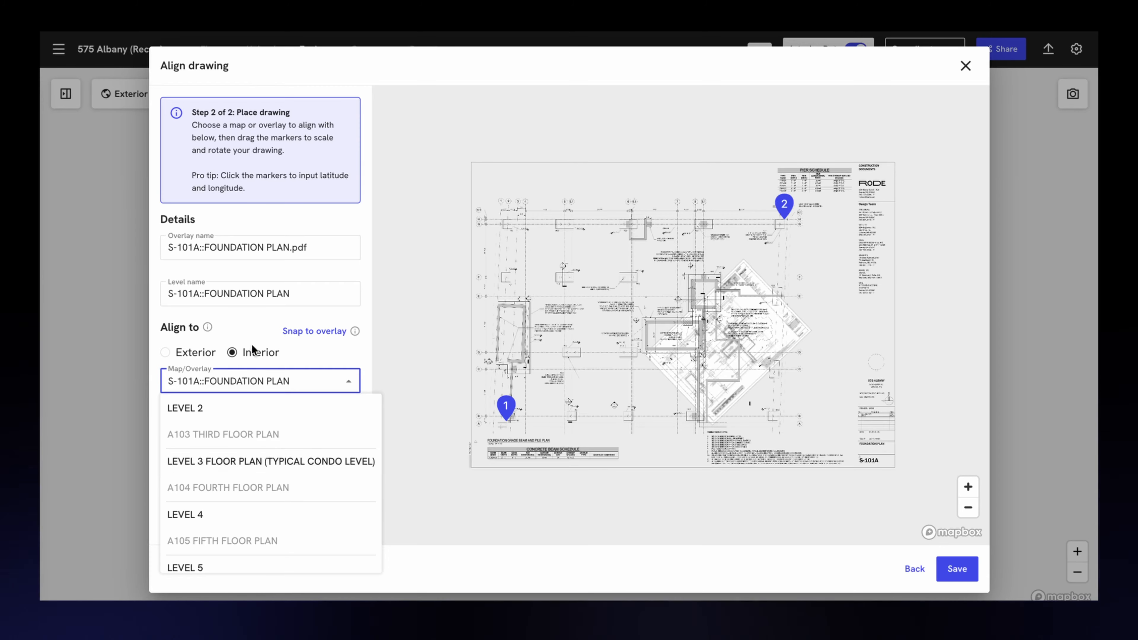
{"action": "scroll", "coordinate": [309, 482], "scroll_direction": "up", "scroll_amount": 6}
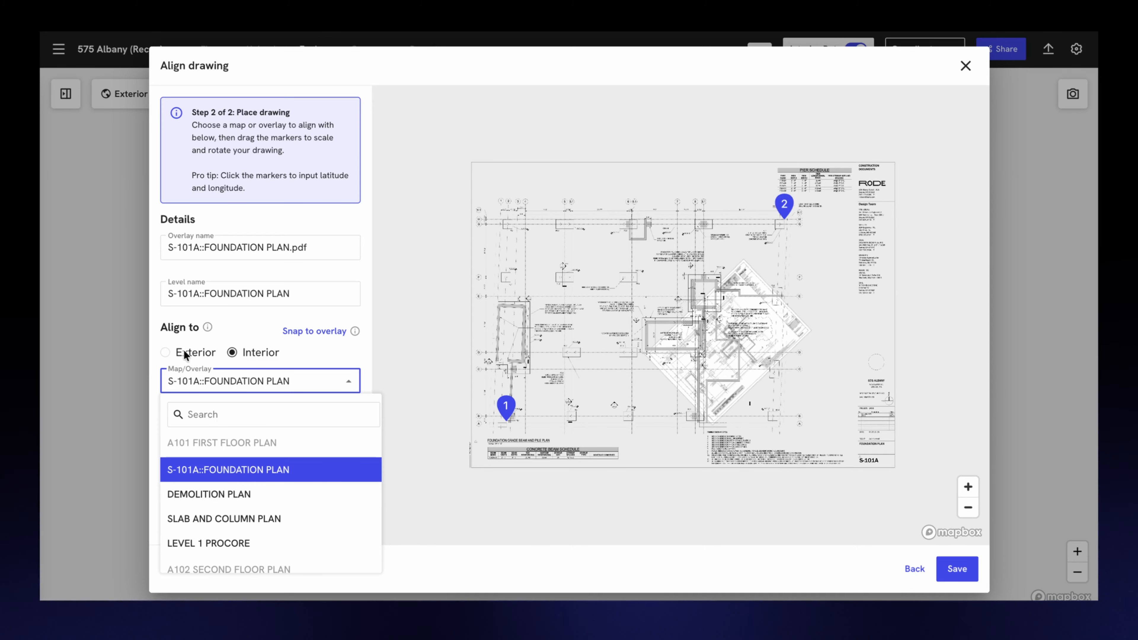
{"action": "left_click", "coordinate": [167, 357]}
{"action": "left_click", "coordinate": [166, 355]}
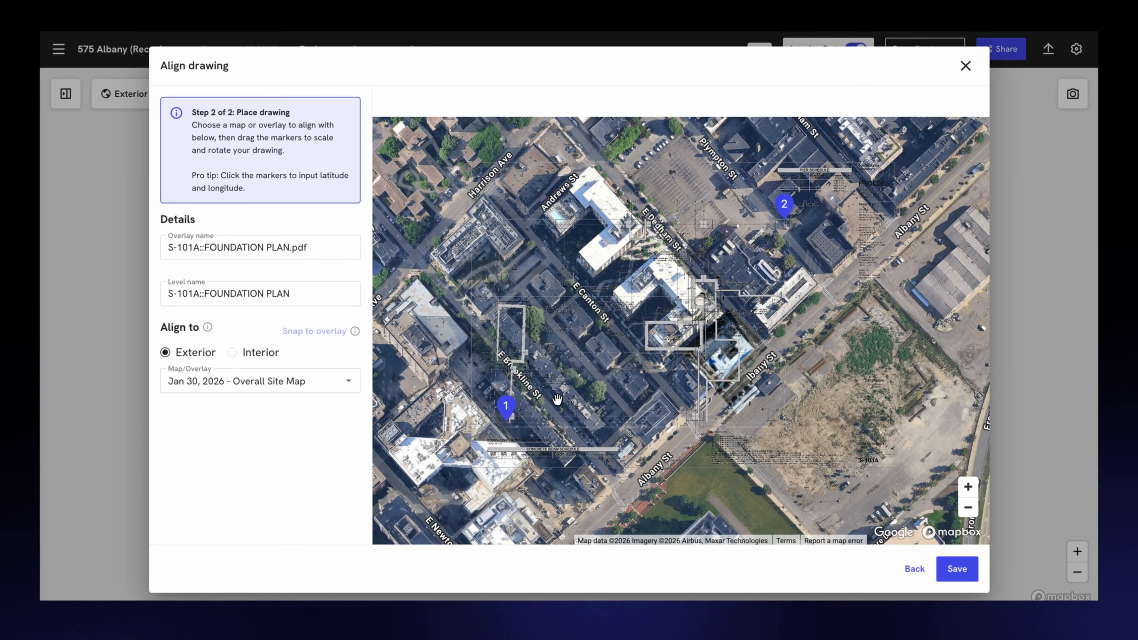
Step: Set the drawing to align to the interior overlay SLAB AND COLUMN PLAN
{"action": "left_click", "coordinate": [233, 353]}
{"action": "left_click", "coordinate": [278, 392]}
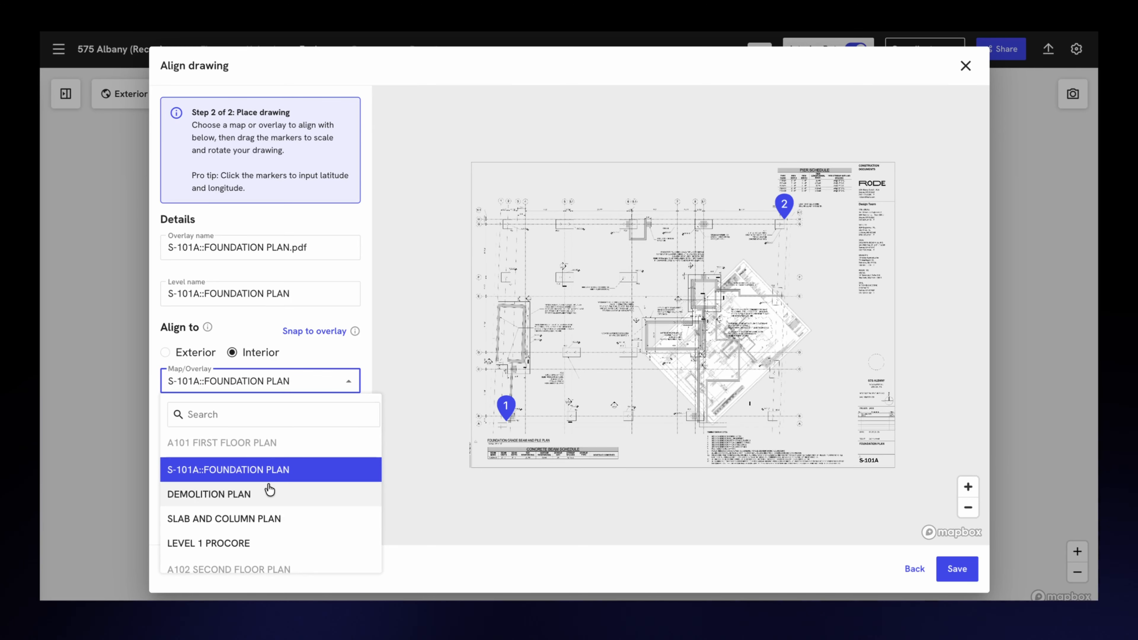
{"action": "scroll", "coordinate": [269, 489], "scroll_direction": "down", "scroll_amount": 1}
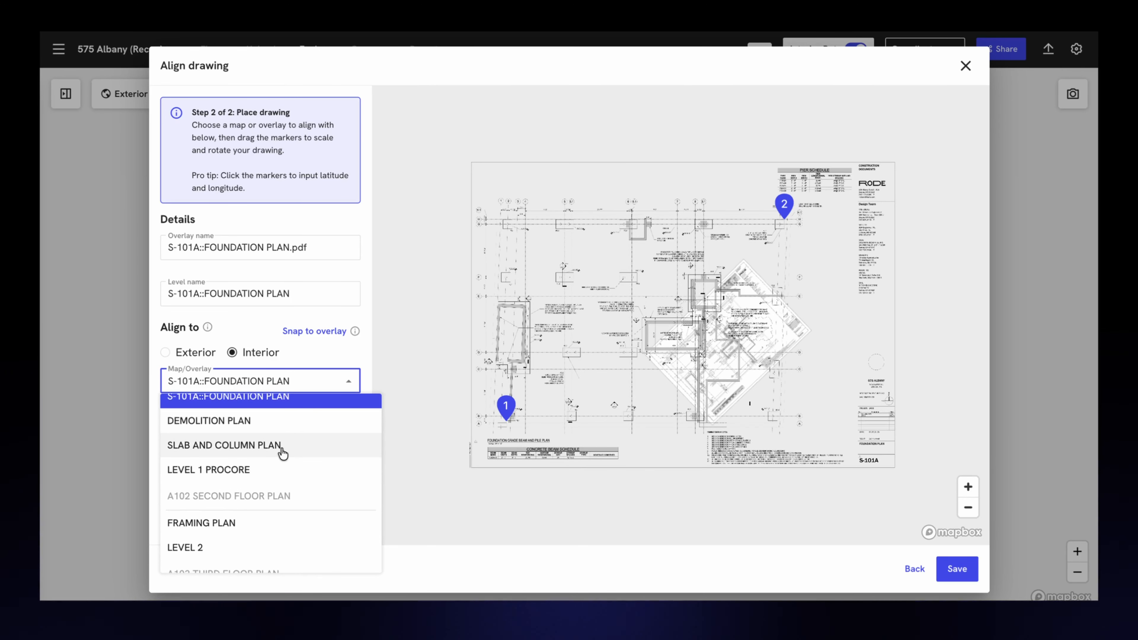
{"action": "left_click", "coordinate": [282, 446]}
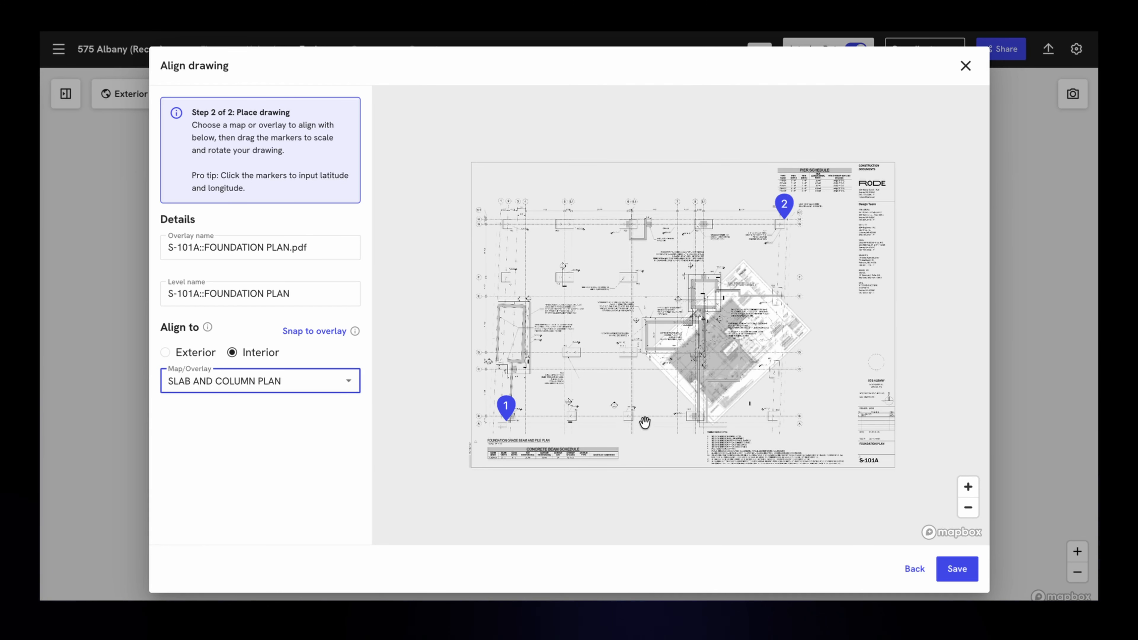
Step: Place marker 1 roughly at the bottom corner of the shaded slab on the underlying plan
{"action": "left_click_drag", "start_coordinate": [512, 421], "coordinate": [715, 395]}
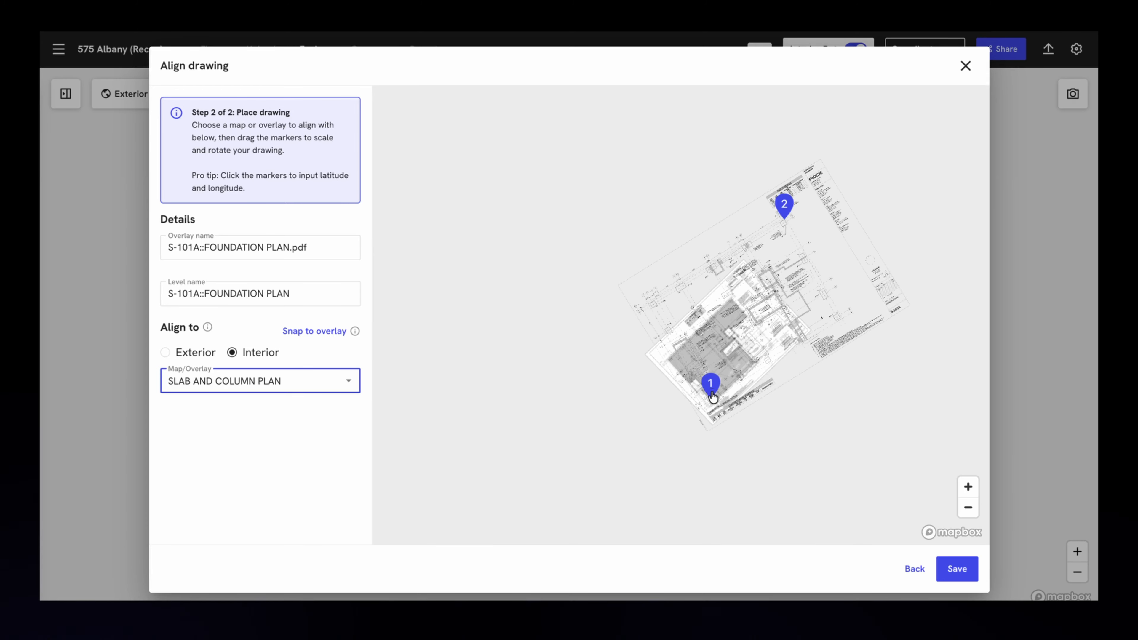
{"action": "scroll", "coordinate": [715, 386], "scroll_direction": "up", "scroll_amount": 5}
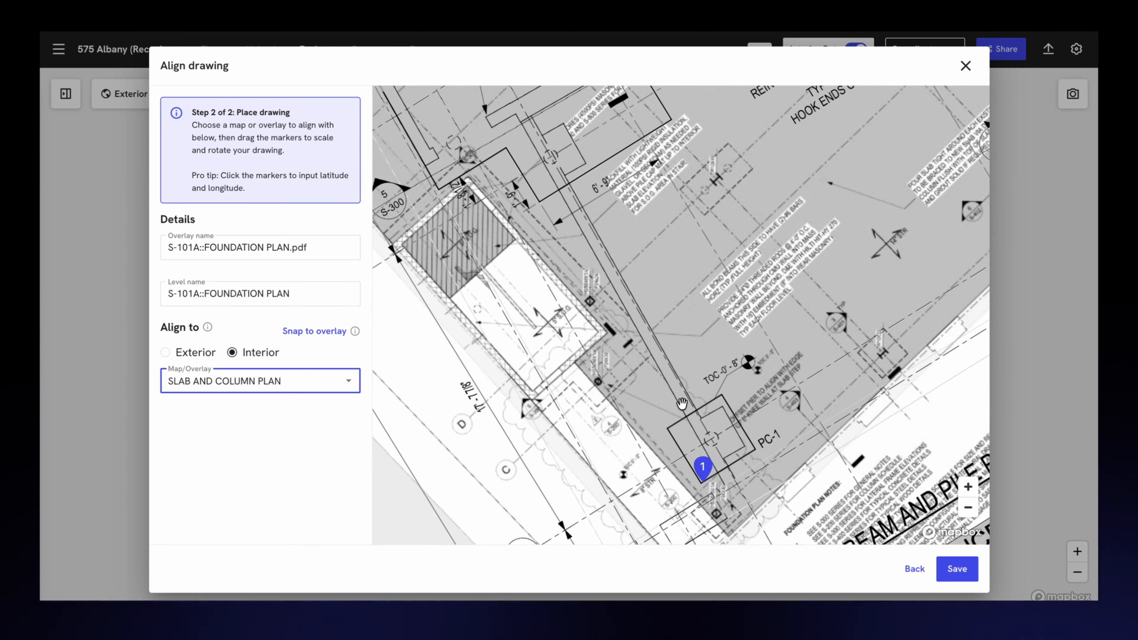
{"action": "scroll", "coordinate": [682, 404], "scroll_direction": "down", "scroll_amount": 8}
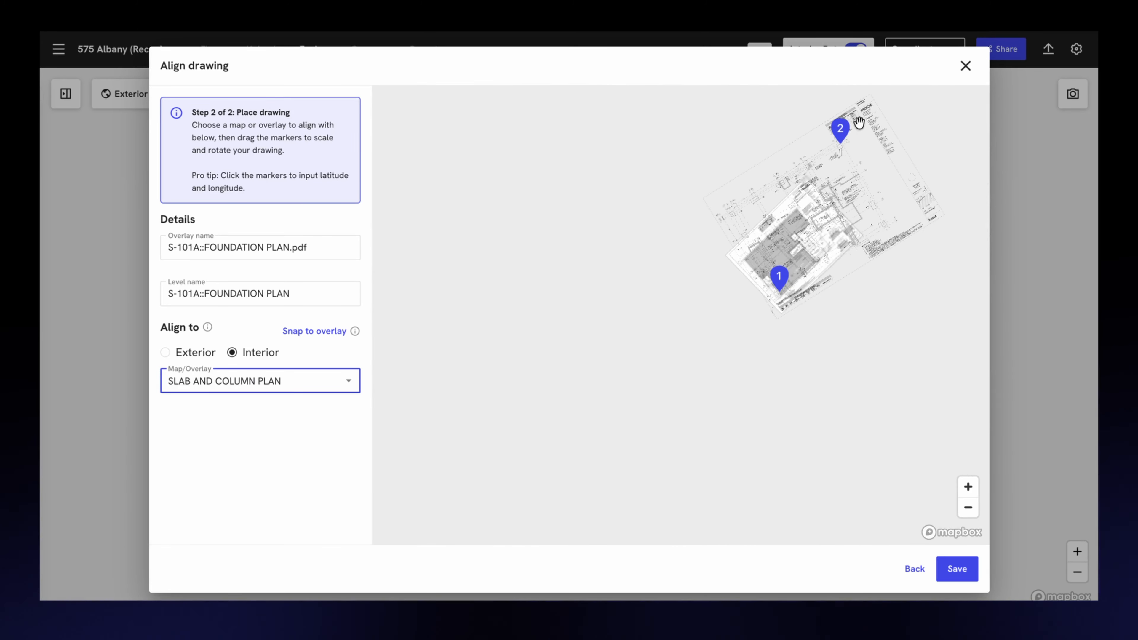
Step: Place marker 2 at the slab's top corner and refine it so the corner pier and grid bubbles 10 and H match
{"action": "left_click_drag", "start_coordinate": [841, 130], "coordinate": [798, 197]}
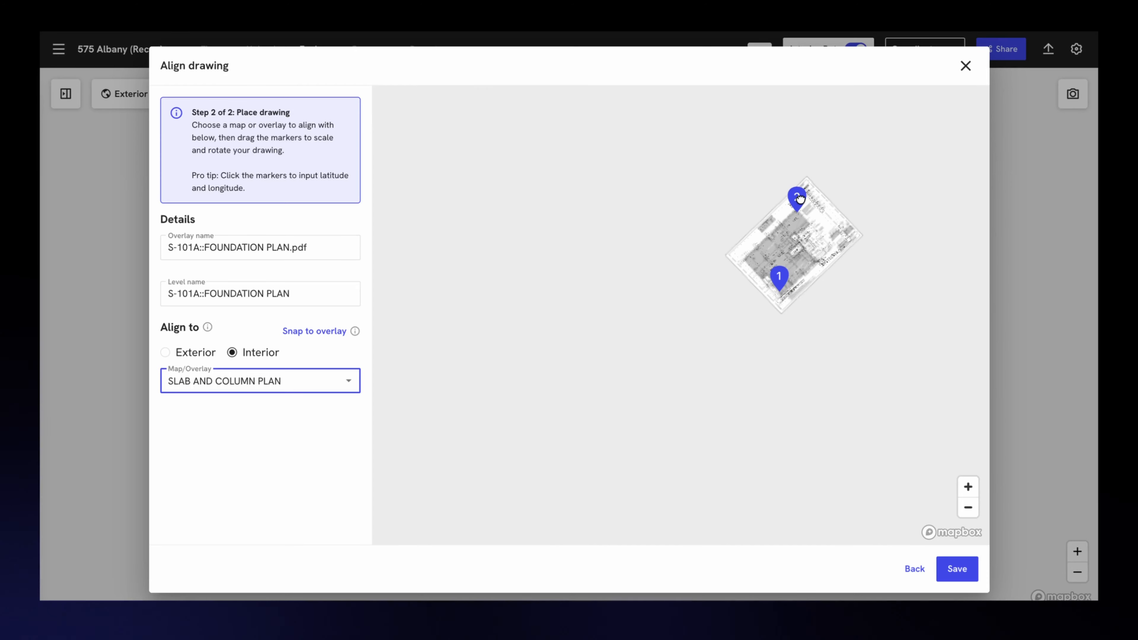
{"action": "scroll", "coordinate": [788, 283], "scroll_direction": "up", "scroll_amount": 5}
{"action": "scroll", "coordinate": [810, 256], "scroll_direction": "up", "scroll_amount": 4}
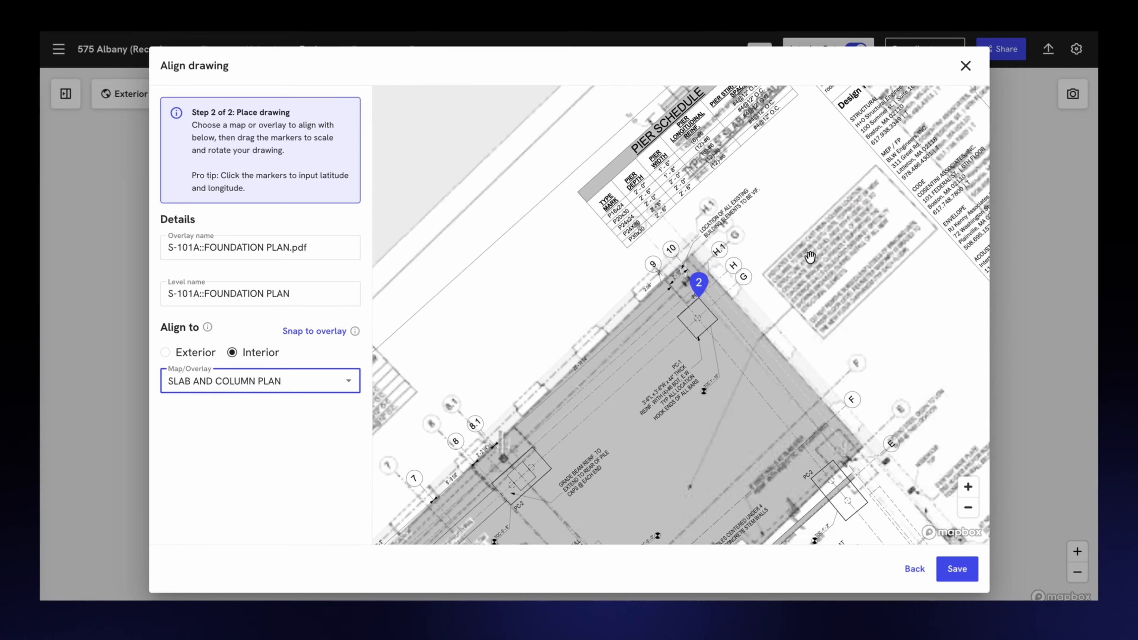
{"action": "mouse_move", "coordinate": [698, 282]}
{"action": "left_mouse_down"}
{"action": "mouse_move", "coordinate": [782, 300]}
{"action": "mouse_move", "coordinate": [687, 245]}
{"action": "left_mouse_up"}
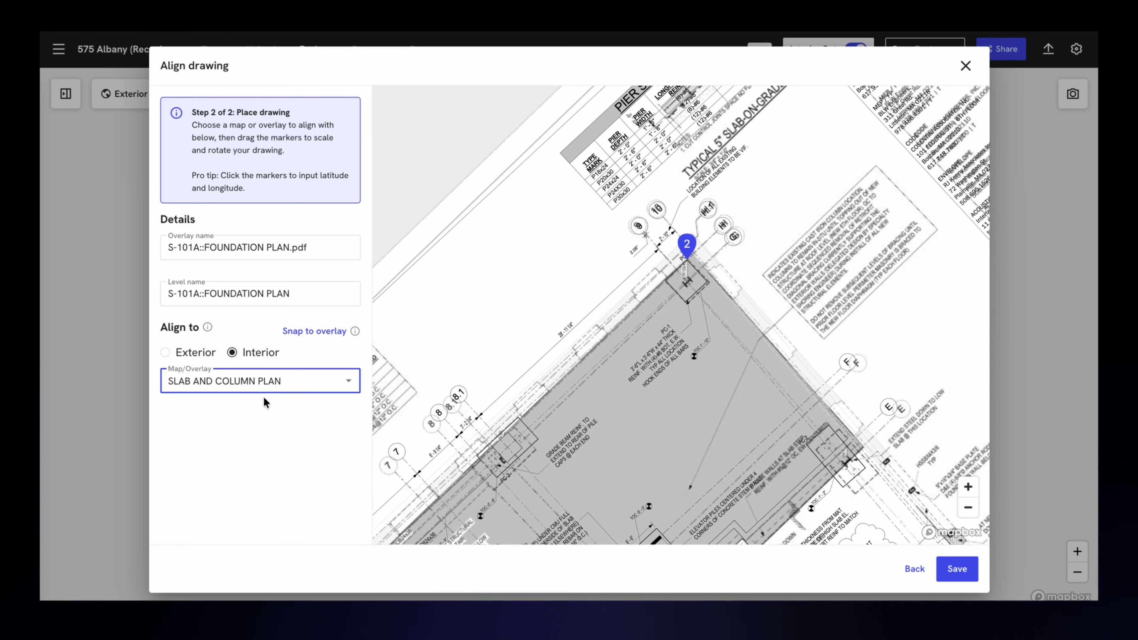
Step: Refine marker 1 at the slab's bottom corner so the PC-1 pier and grid bubbles A and B match, and save the alignment
{"action": "left_click", "coordinate": [269, 386]}
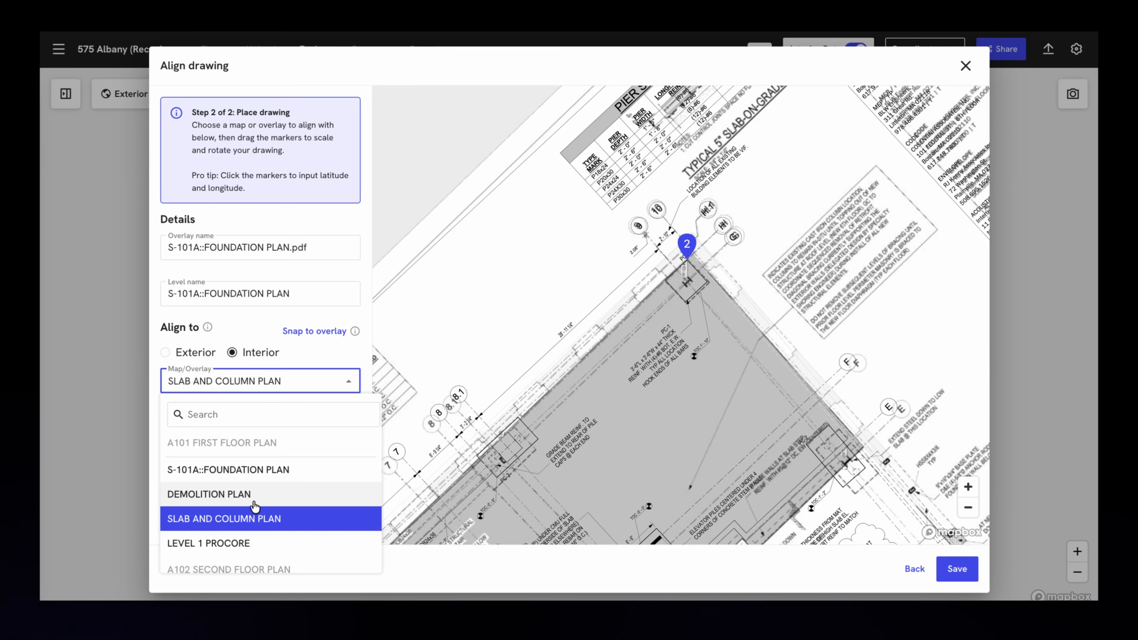
{"action": "left_click", "coordinate": [350, 361]}
{"action": "scroll", "coordinate": [517, 345], "scroll_direction": "down", "scroll_amount": 2}
{"action": "scroll", "coordinate": [517, 346], "scroll_direction": "down", "scroll_amount": 5}
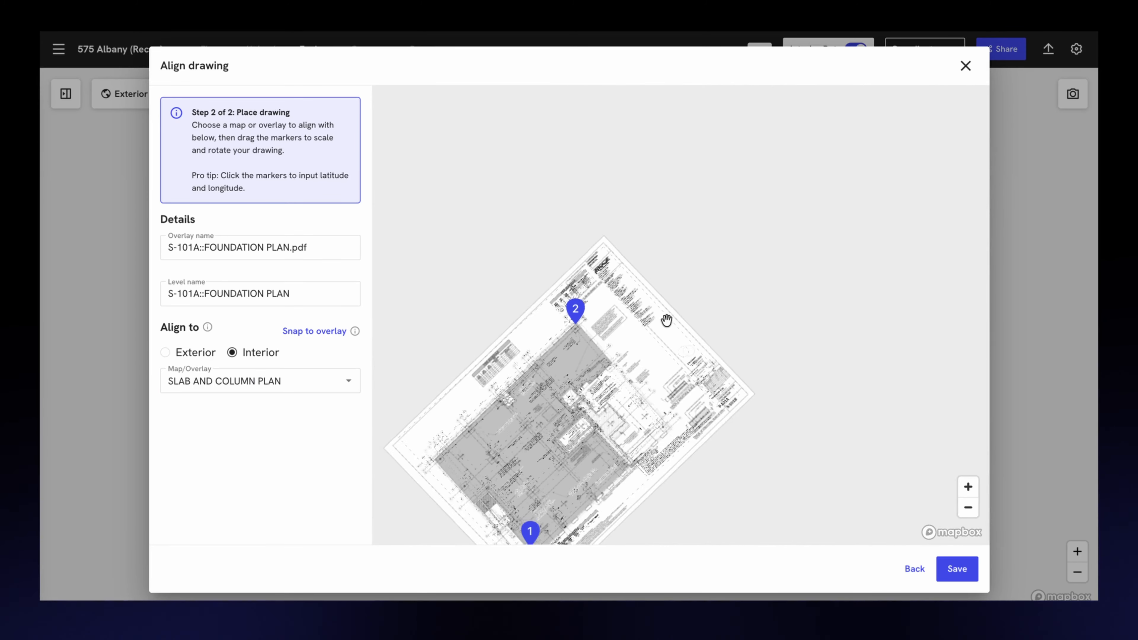
{"action": "scroll", "coordinate": [724, 406], "scroll_direction": "down", "scroll_amount": 2}
{"action": "scroll", "coordinate": [628, 513], "scroll_direction": "up", "scroll_amount": 6}
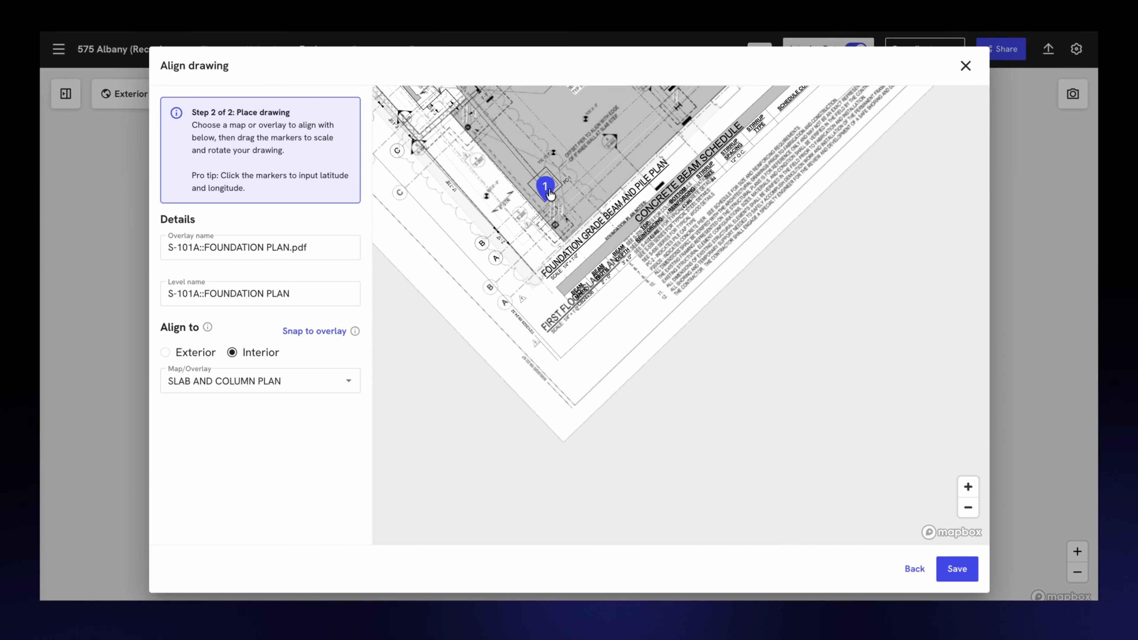
{"action": "scroll", "coordinate": [545, 190], "scroll_direction": "up", "scroll_amount": 2}
{"action": "mouse_move", "coordinate": [545, 190]}
{"action": "left_mouse_down"}
{"action": "mouse_move", "coordinate": [542, 219]}
{"action": "mouse_move", "coordinate": [556, 236]}
{"action": "left_mouse_up"}
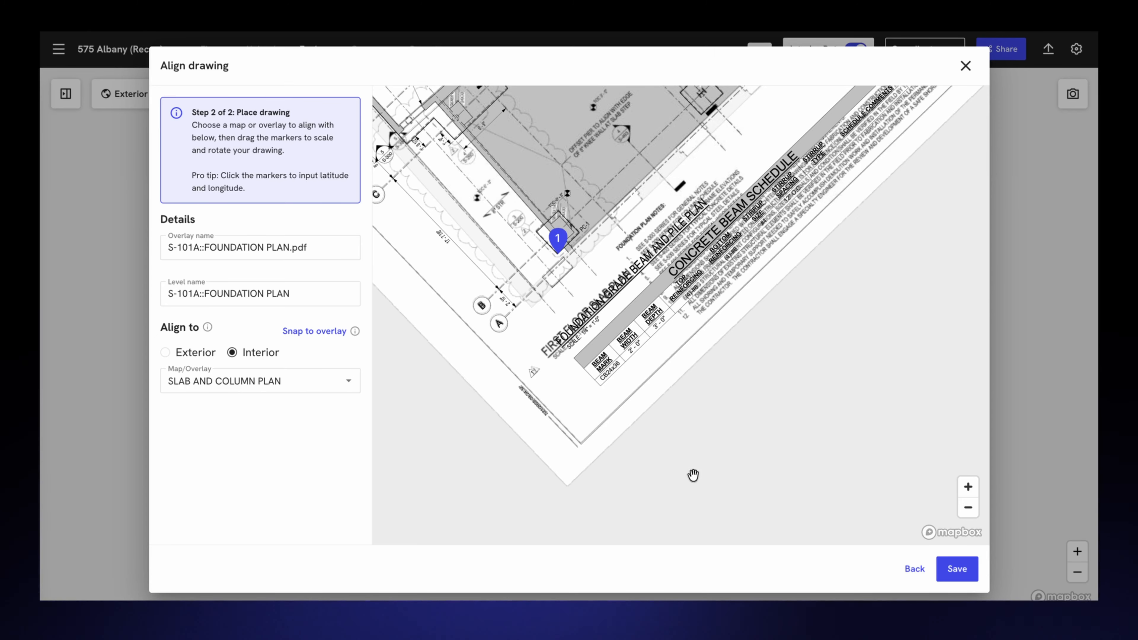
{"action": "left_click", "coordinate": [957, 569]}
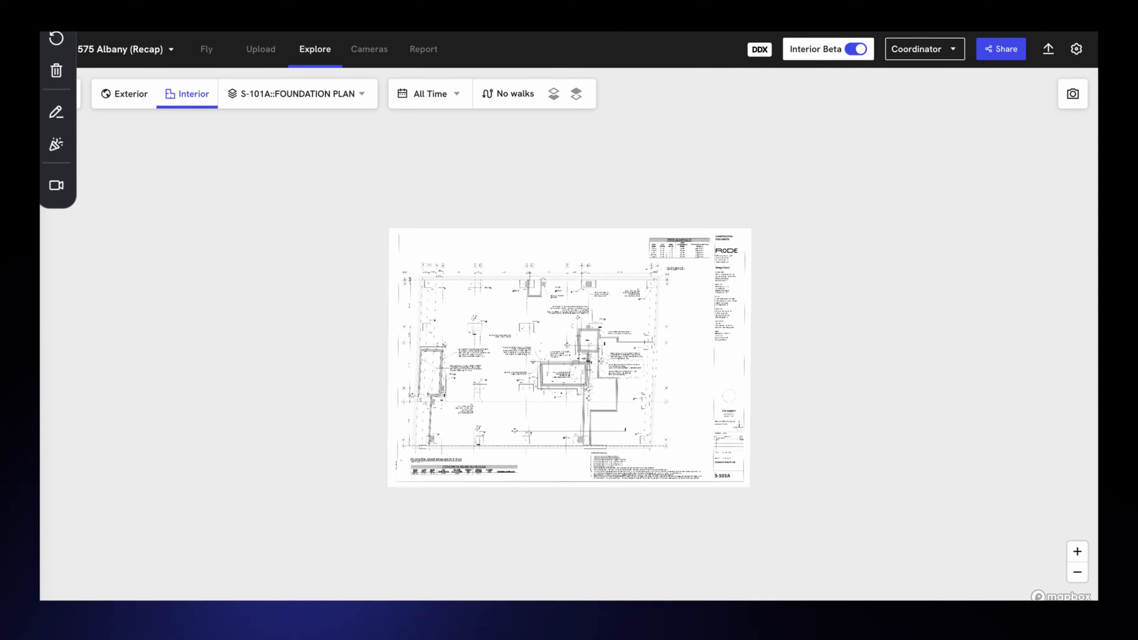
Step: Open the project's level list from the foundation plan view
{"action": "left_click", "coordinate": [287, 94]}
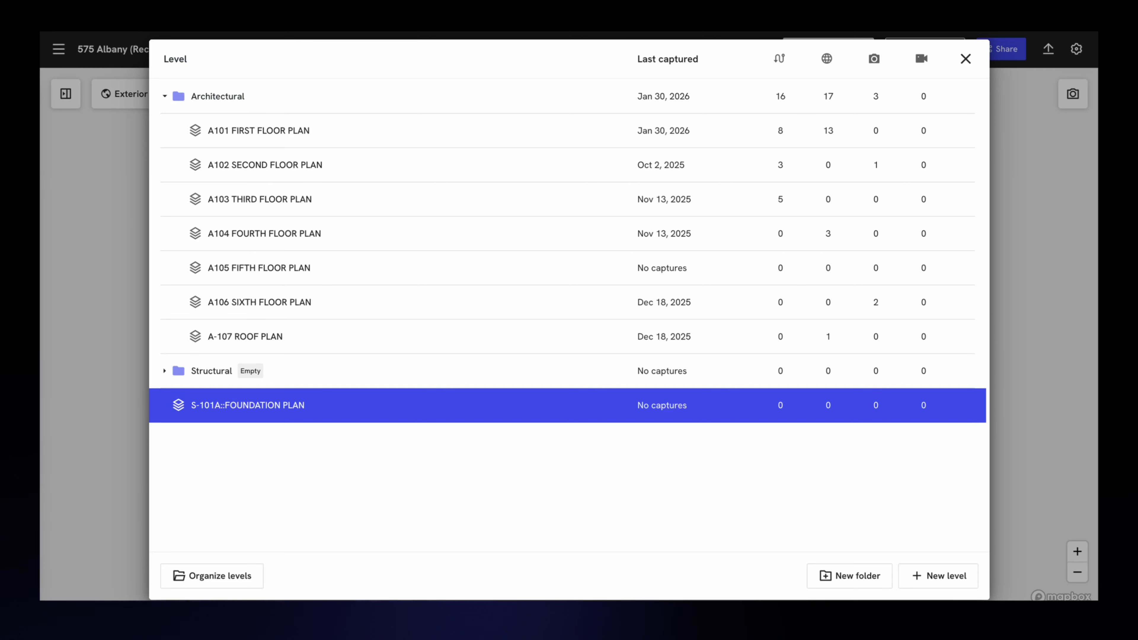